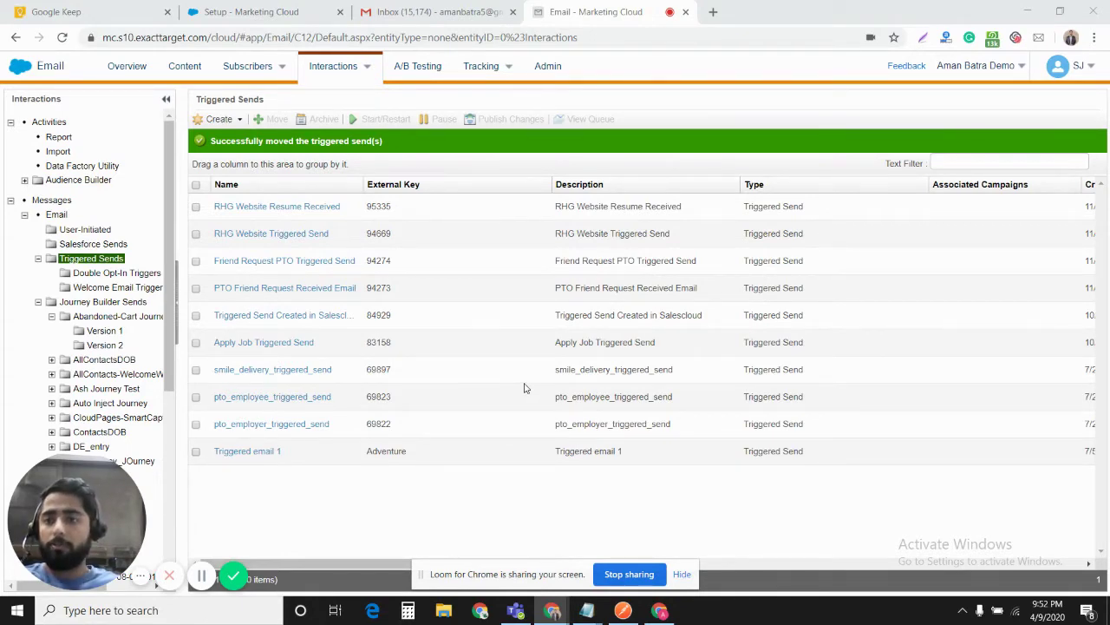
# Step: Review the notes' three-step plan: Create a package, Get Access token, Fire Triggered Send
pyautogui.moveTo(587, 610)
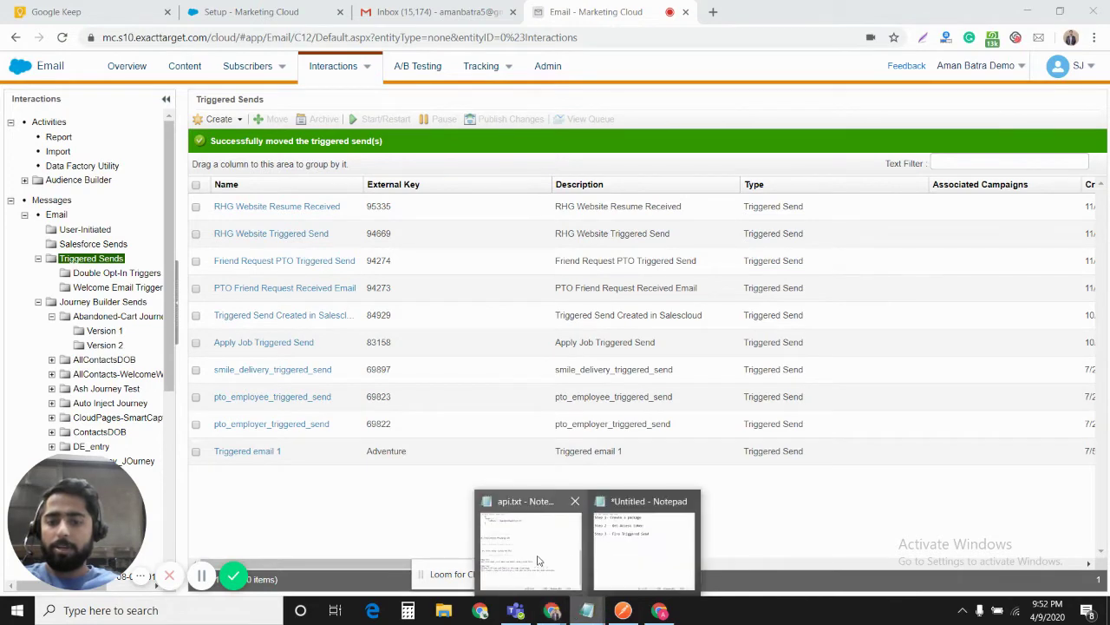
pyautogui.click(622, 534)
pyautogui.doubleClick(340, 176)
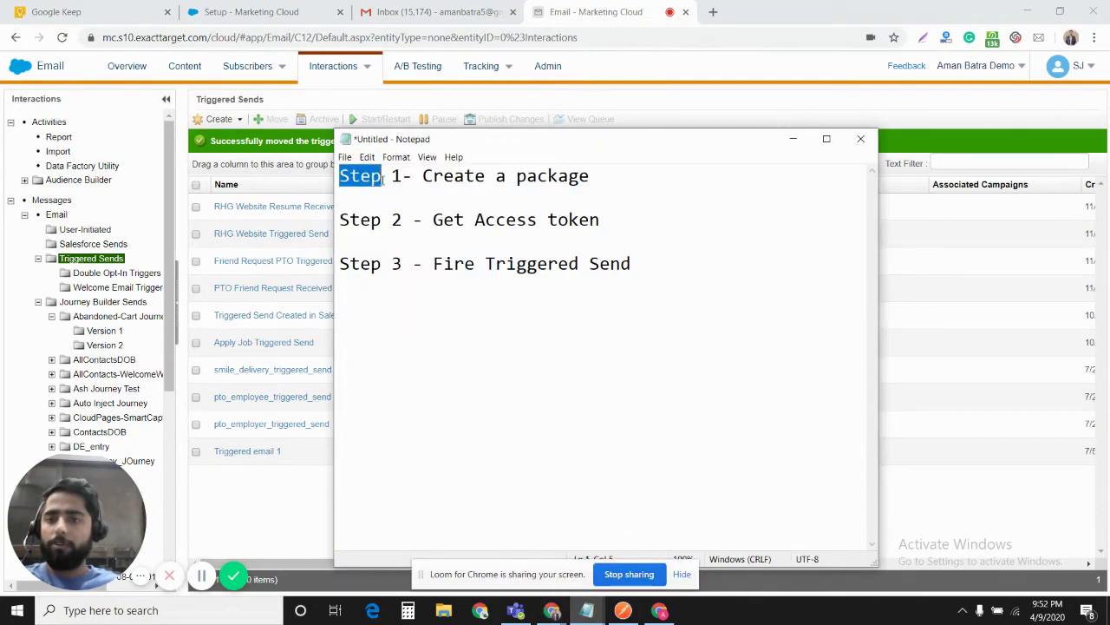
pyautogui.moveTo(427, 176); pyautogui.dragTo(645, 176)
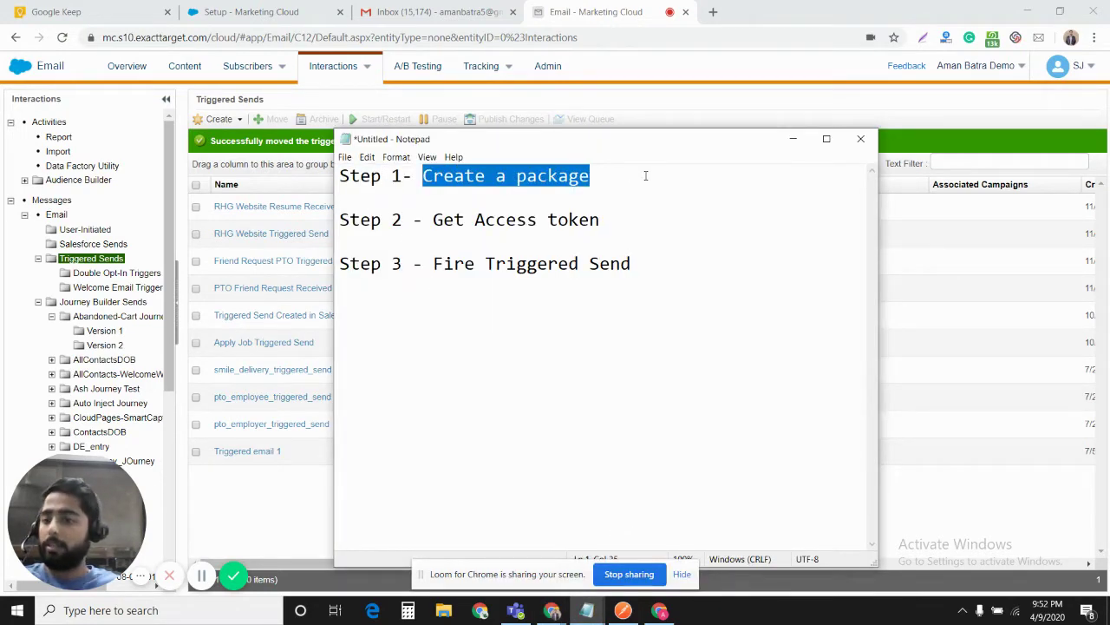
pyautogui.click(390, 220)
pyautogui.moveTo(337, 220); pyautogui.dragTo(608, 218)
pyautogui.click(524, 264)
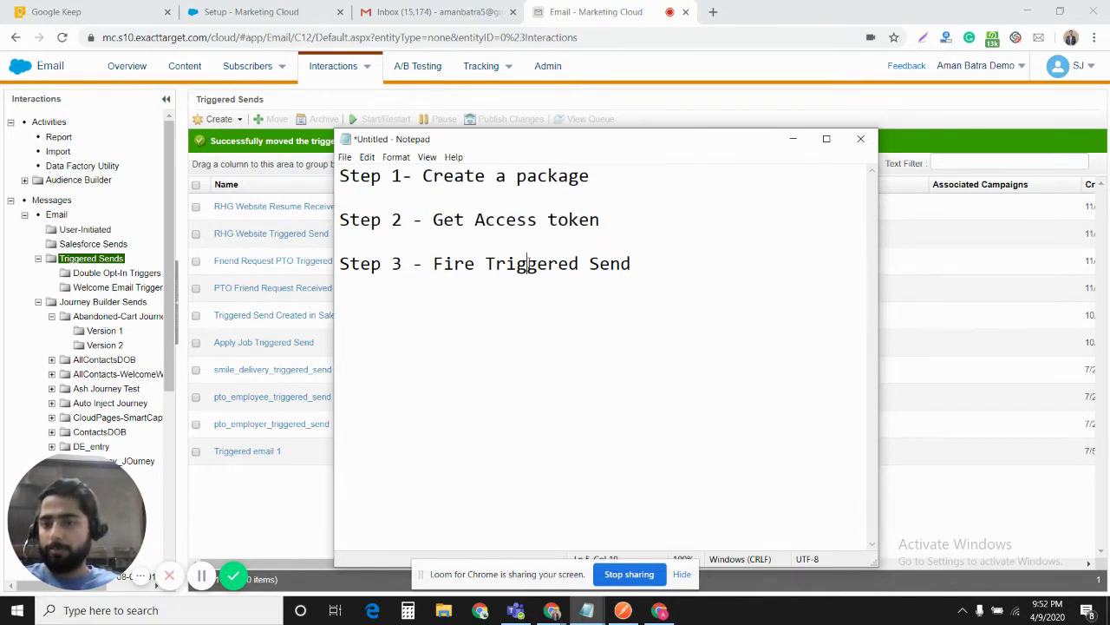
pyautogui.moveTo(340, 264); pyautogui.dragTo(636, 266)
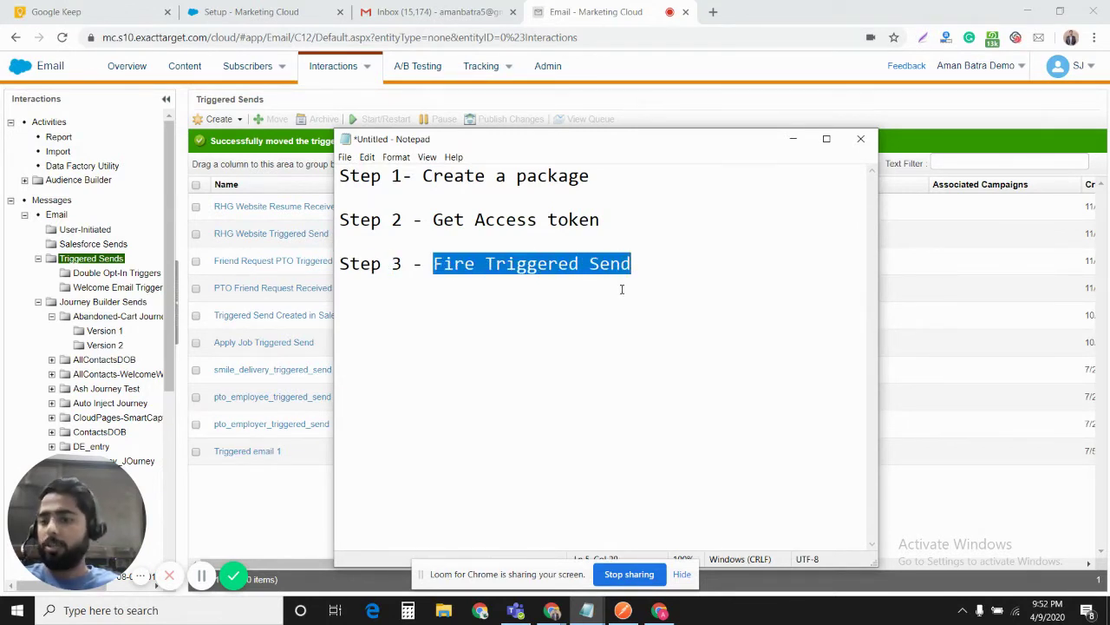
# Step: Duplicate the Marketing Cloud email tab and return to the original tab
pyautogui.click(575, 19)
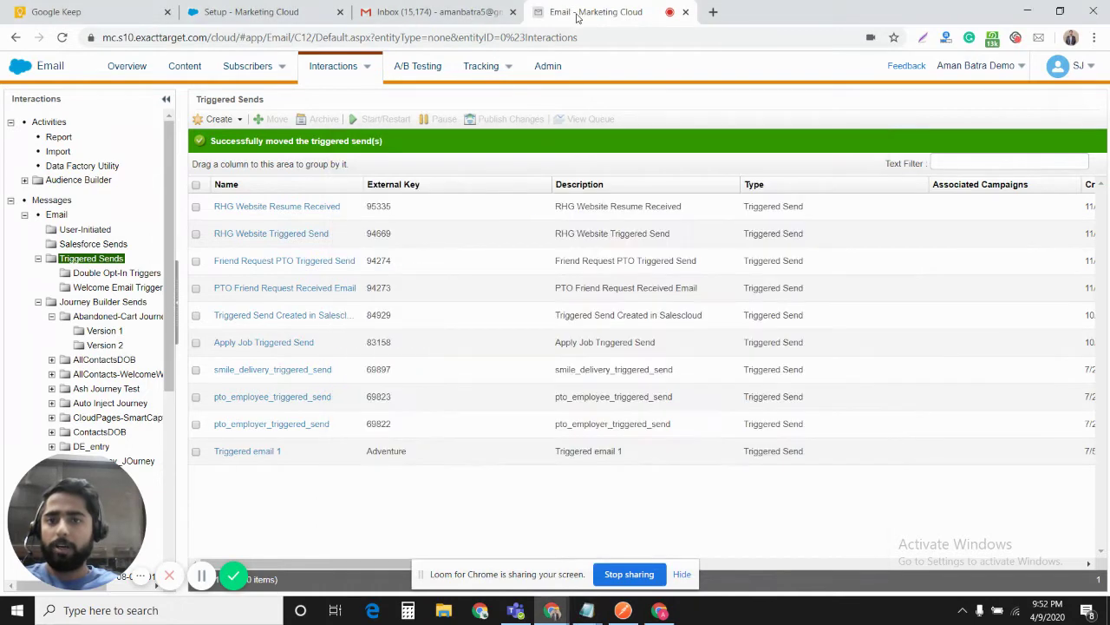
pyautogui.rightClick(590, 14)
pyautogui.click(630, 60)
pyautogui.click(608, 14)
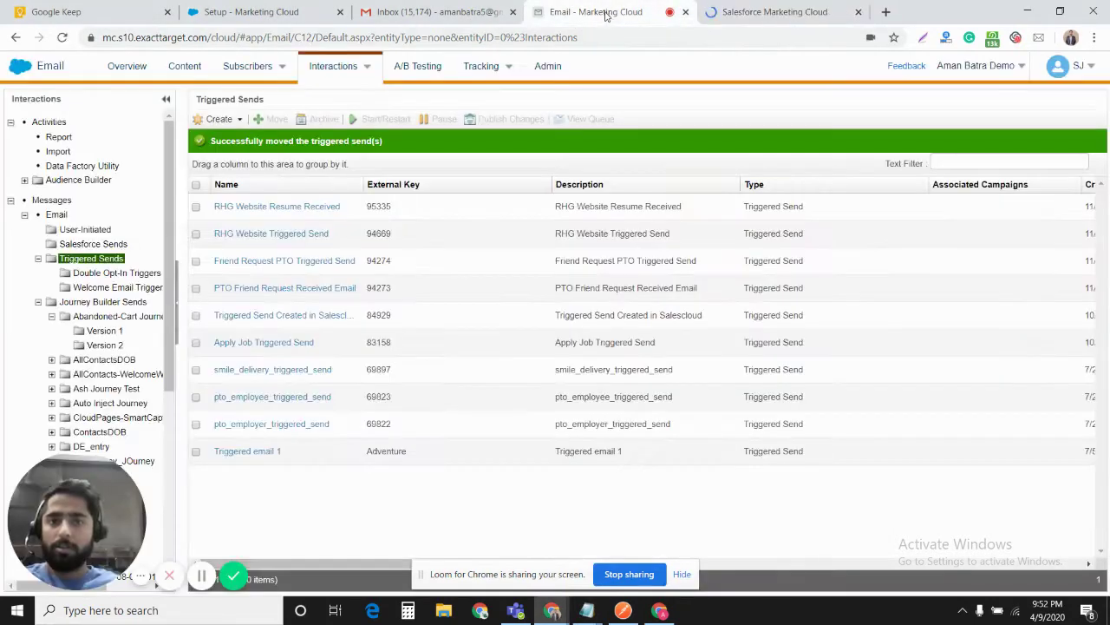
# Step: Go to Setup and open Installed Packages under Apps
pyautogui.click(1082, 74)
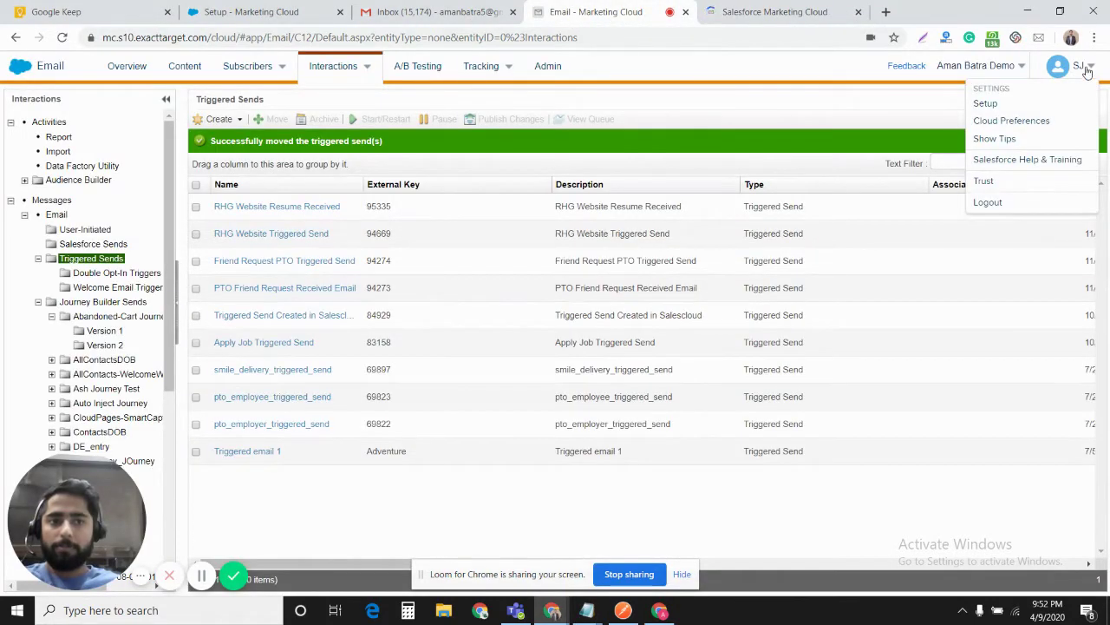
pyautogui.click(1011, 103)
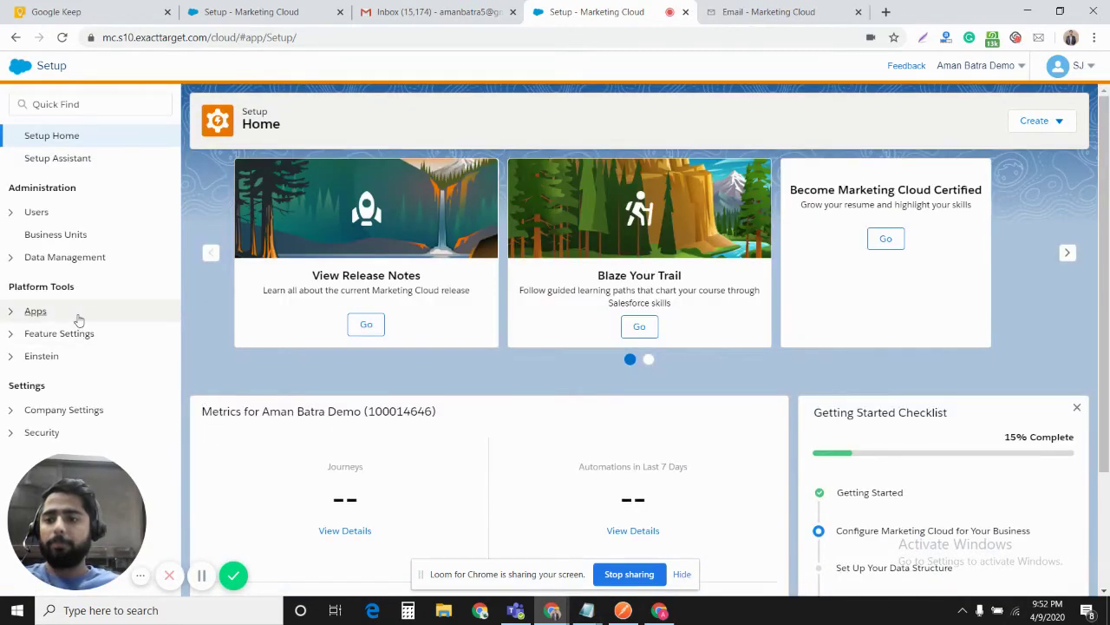
pyautogui.click(70, 312)
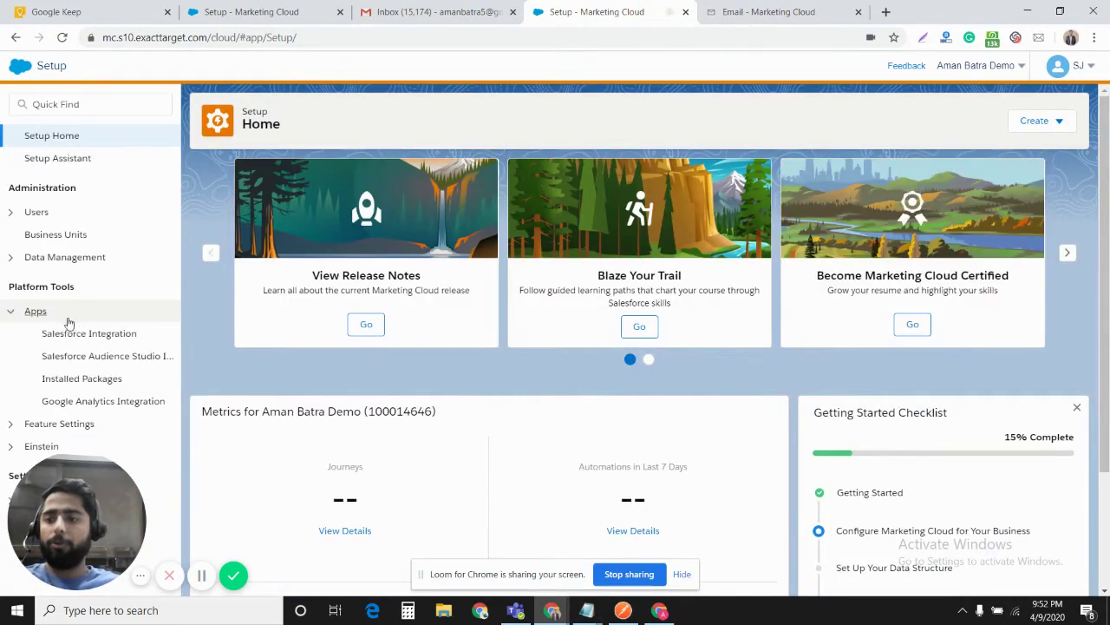
pyautogui.click(69, 378)
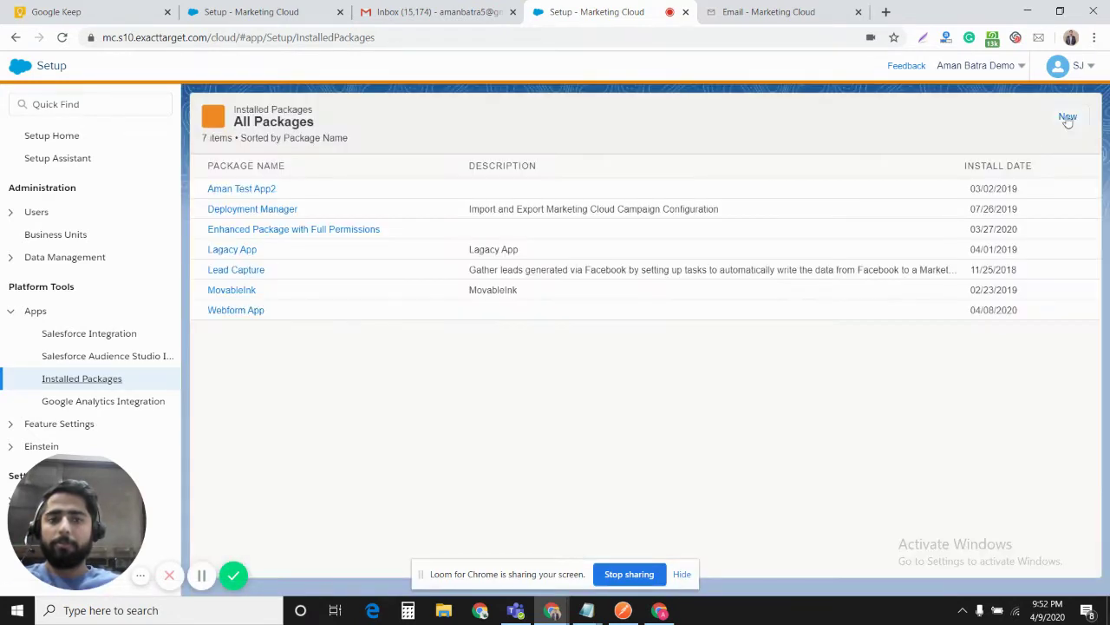
# Step: Create and save a new package named Package 1
pyautogui.click(1068, 117)
pyautogui.click(529, 323)
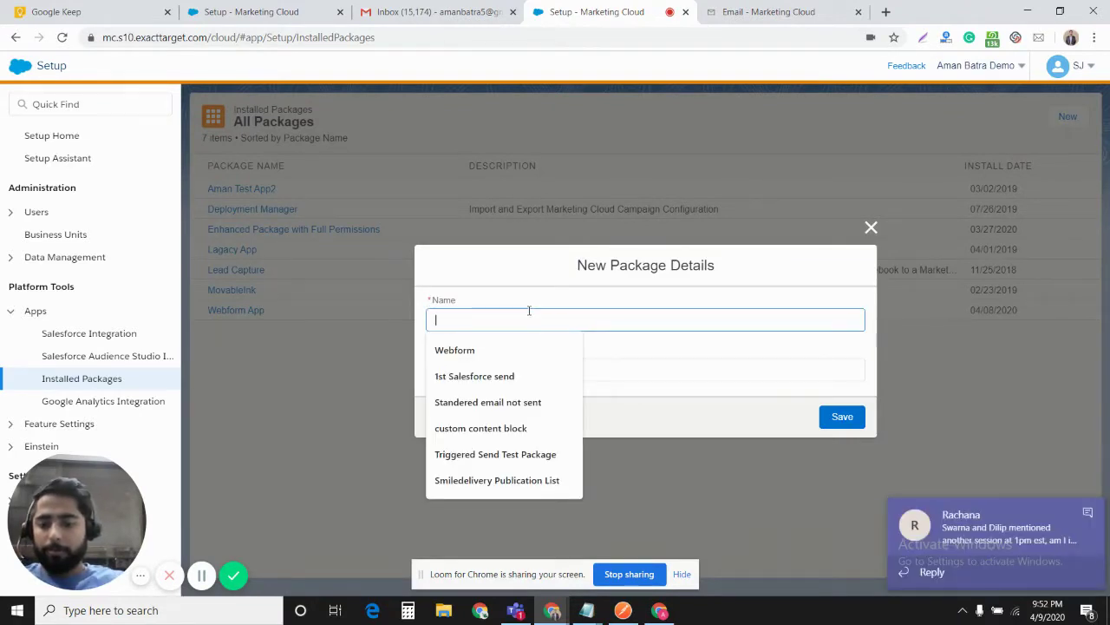
pyautogui.write('Package 1')
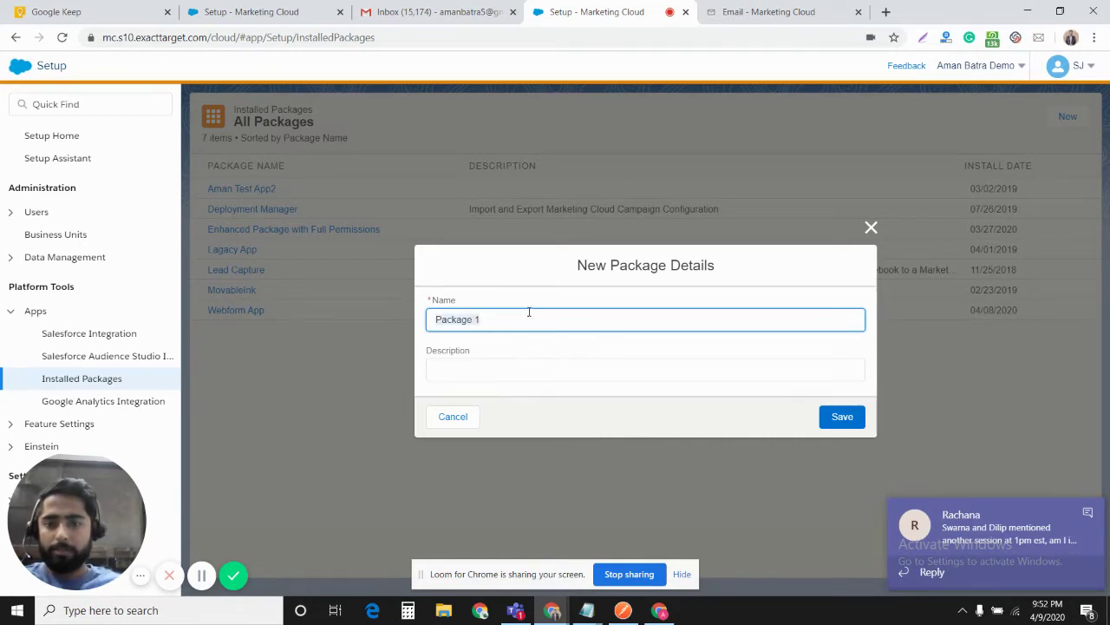
pyautogui.click(846, 419)
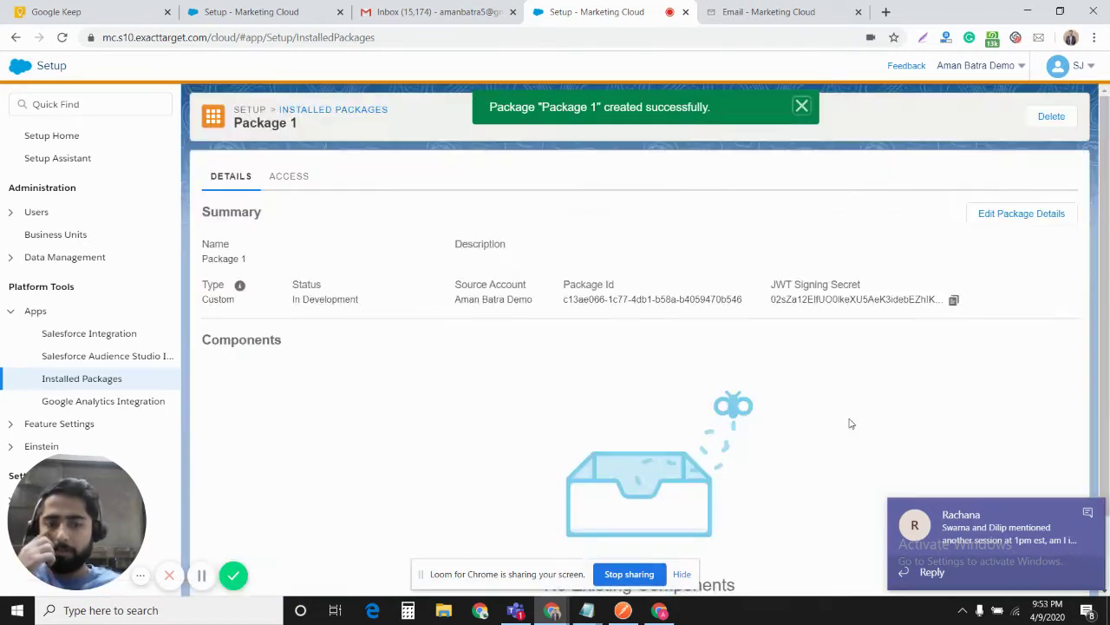
# Step: Add a Server-to-Server API Integration component to Package 1
pyautogui.scroll(-1, 783, 390)
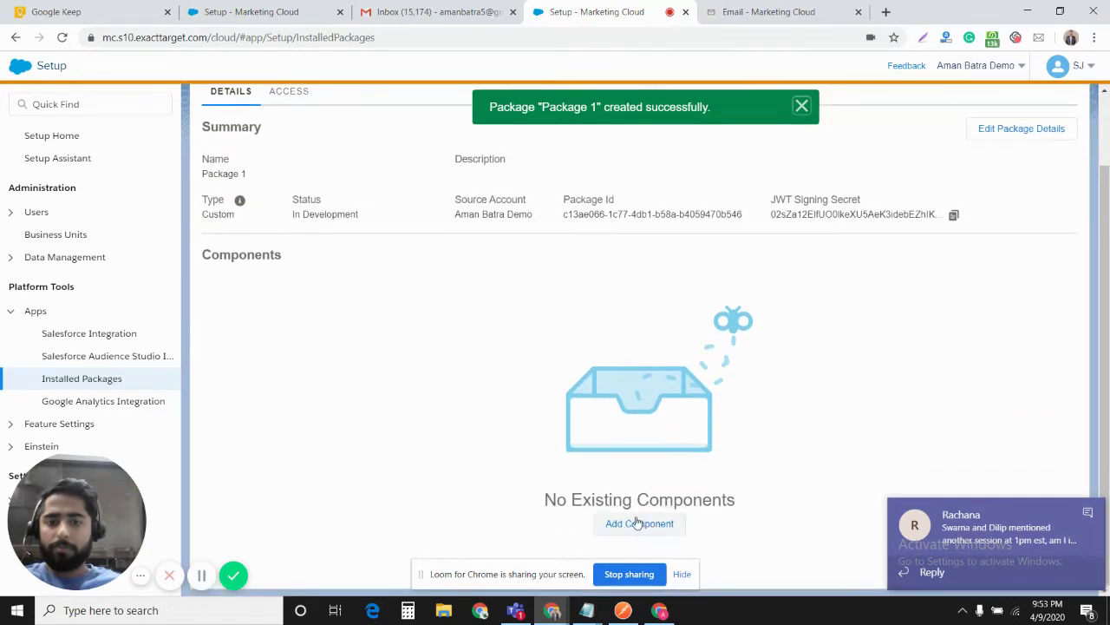
pyautogui.click(637, 523)
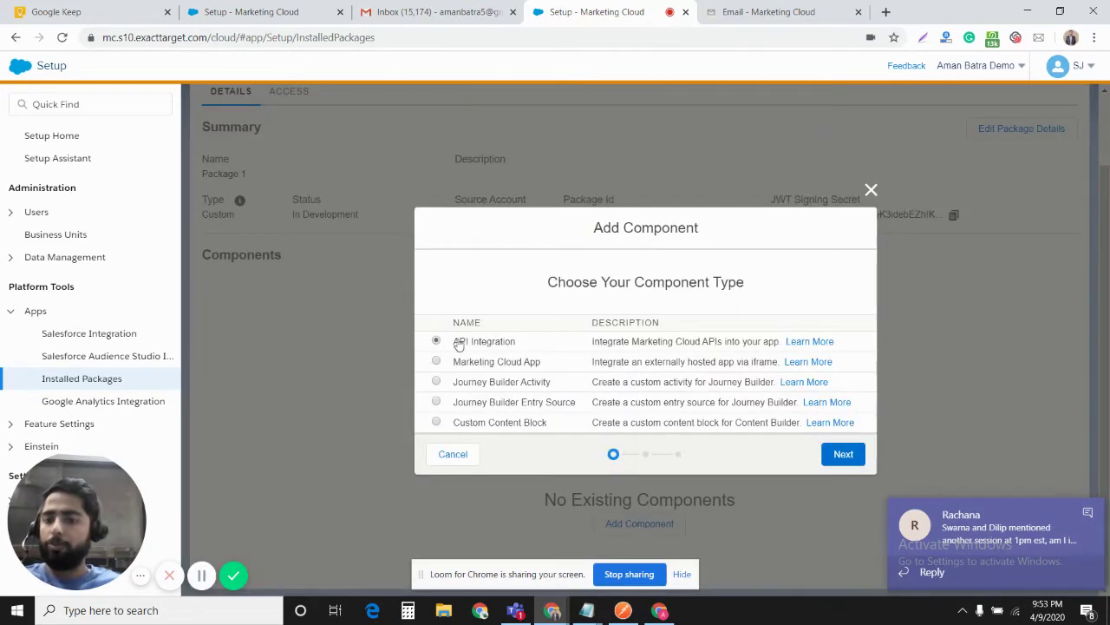
pyautogui.click(839, 453)
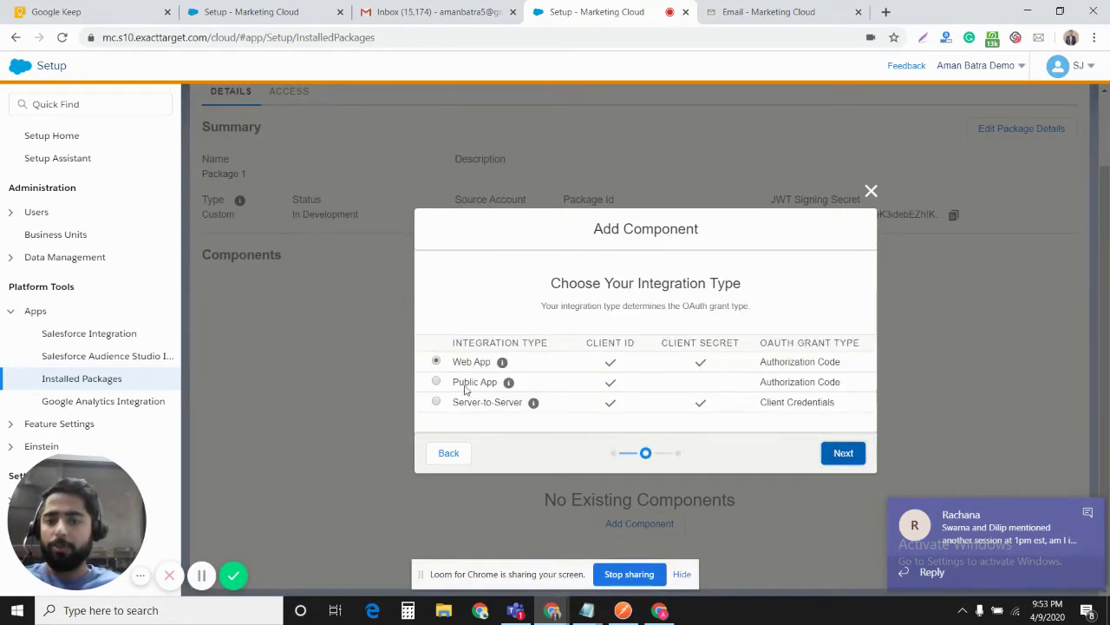
pyautogui.click(488, 404)
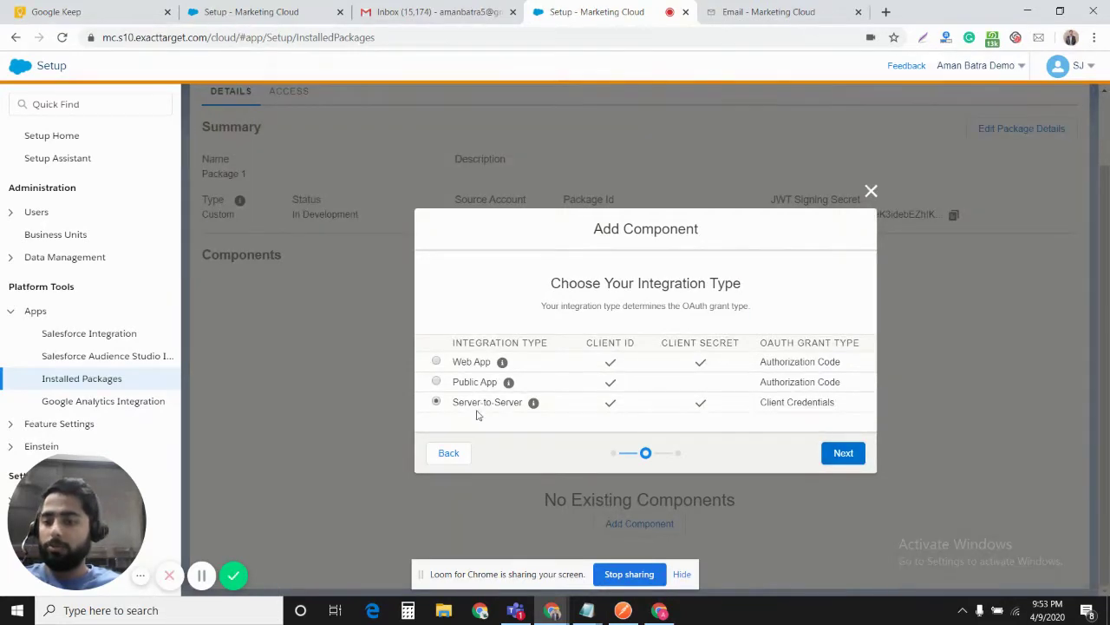
pyautogui.click(846, 452)
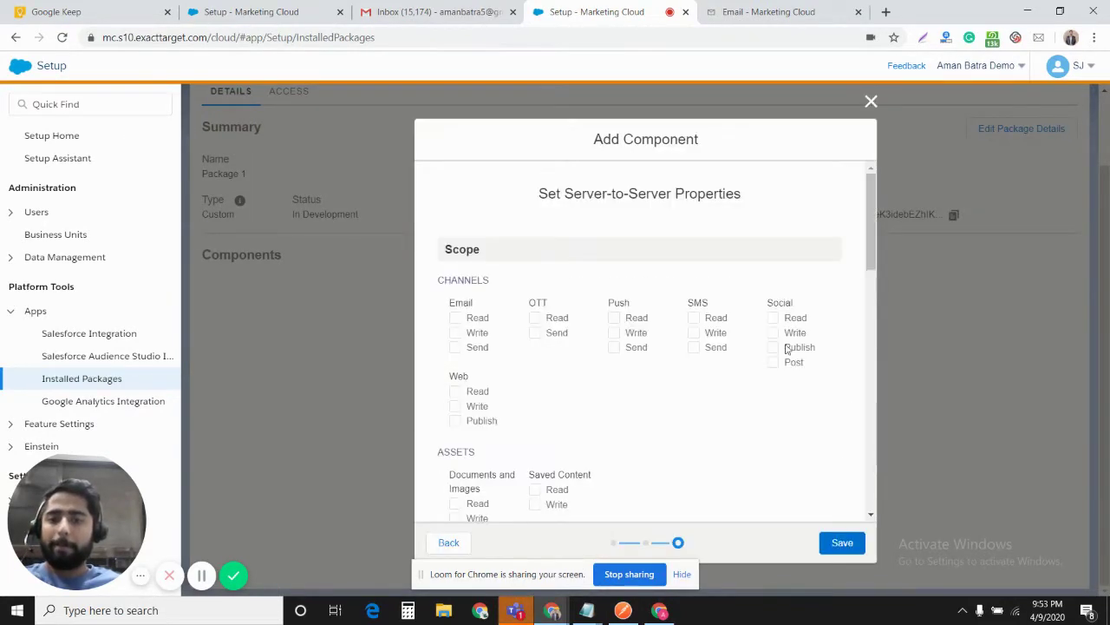
# Step: Grant Email read, write, send and Data Extensions read, write scopes, then save the component
pyautogui.scroll(-3, 759, 321)
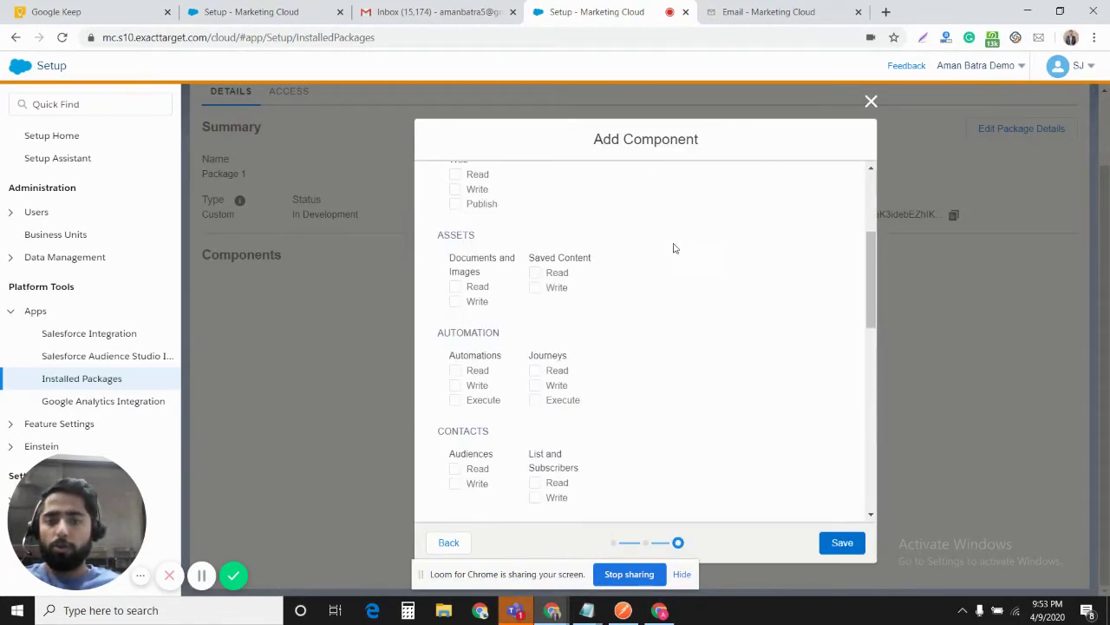
pyautogui.scroll(3, 671, 248)
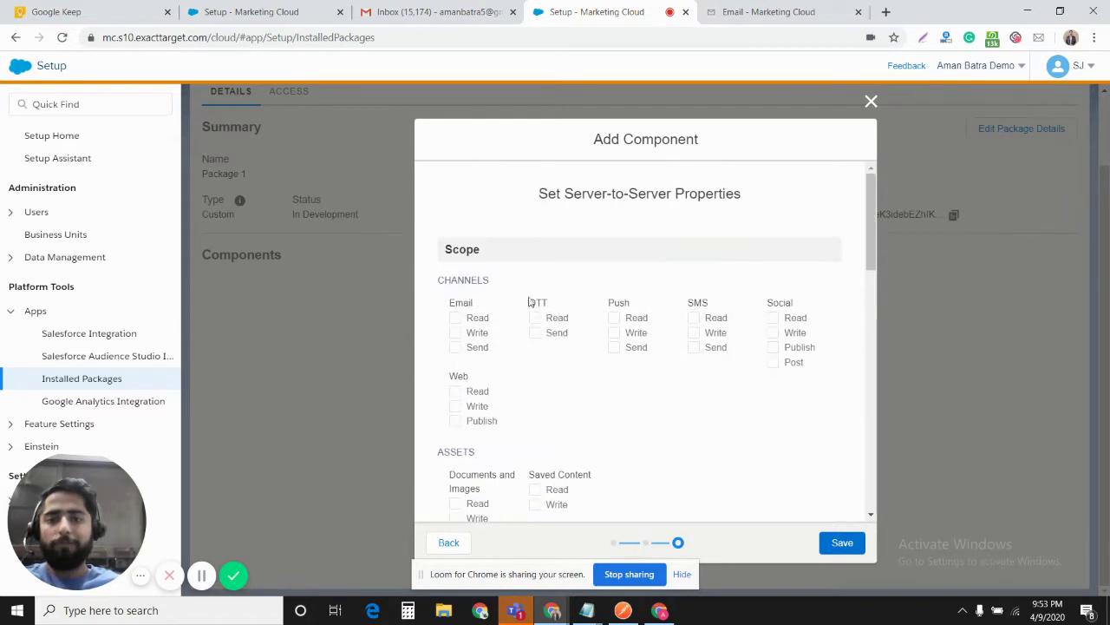
pyautogui.click(456, 317)
pyautogui.click(456, 332)
pyautogui.click(455, 347)
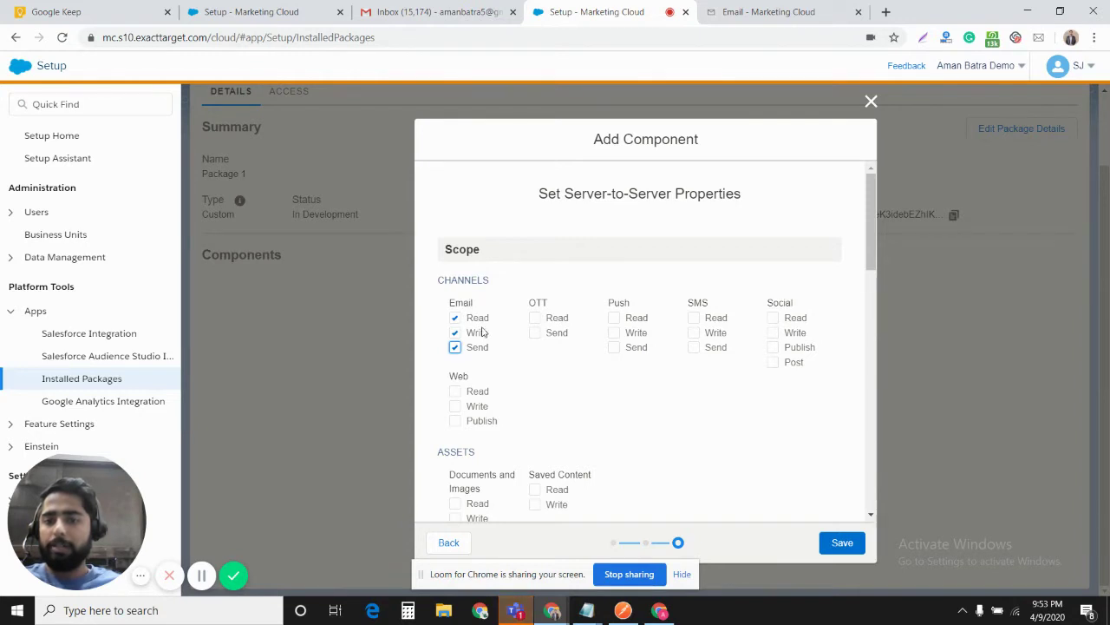
pyautogui.scroll(-8, 495, 381)
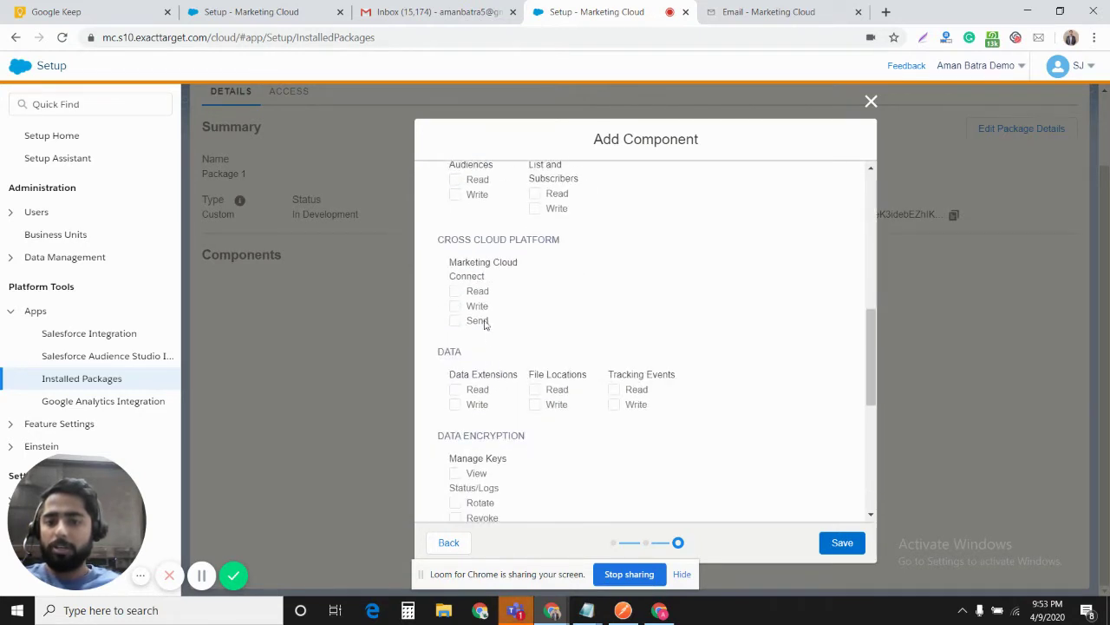
pyautogui.click(473, 389)
pyautogui.click(486, 405)
pyautogui.scroll(-5, 486, 404)
pyautogui.click(842, 542)
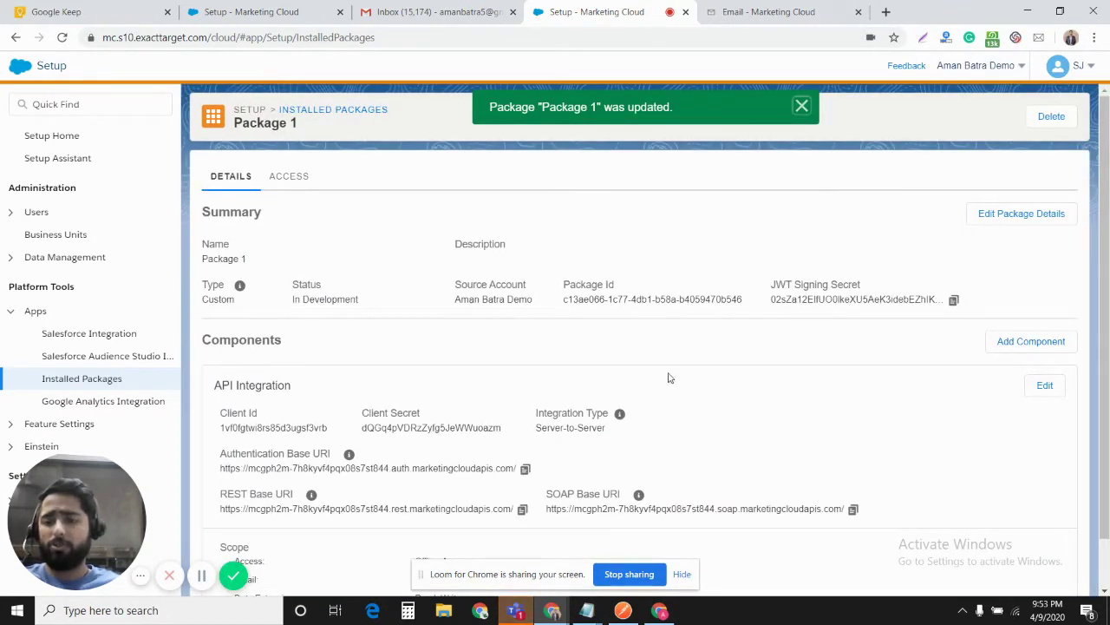
# Step: Select the current package's Client Secret, Client Id and authentication base URI
pyautogui.scroll(-1, 650, 416)
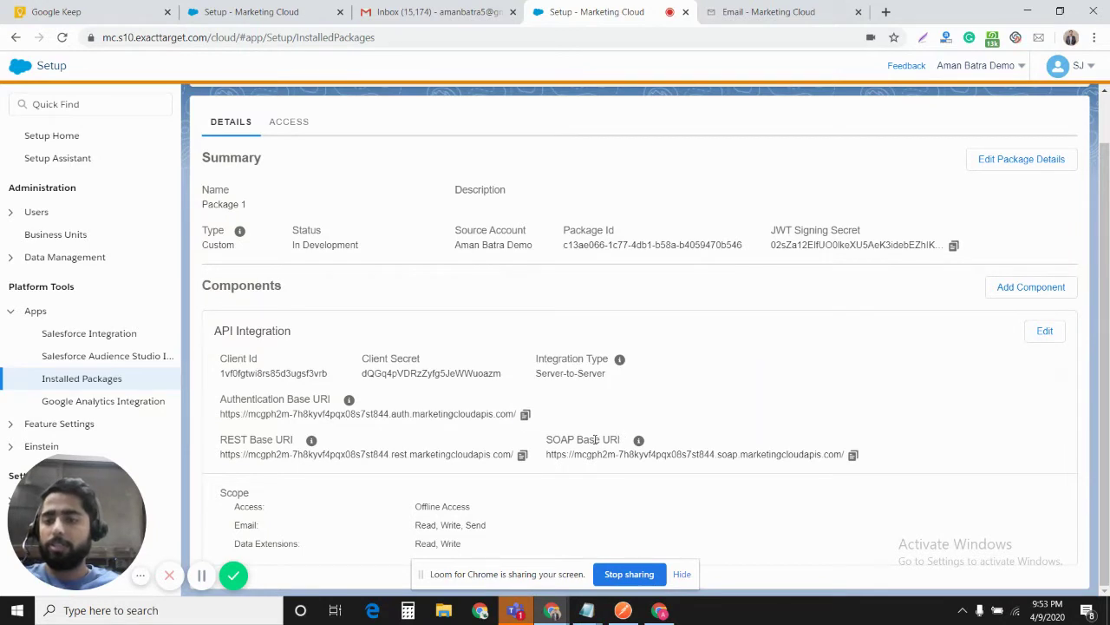
pyautogui.doubleClick(404, 381)
pyautogui.click(305, 374)
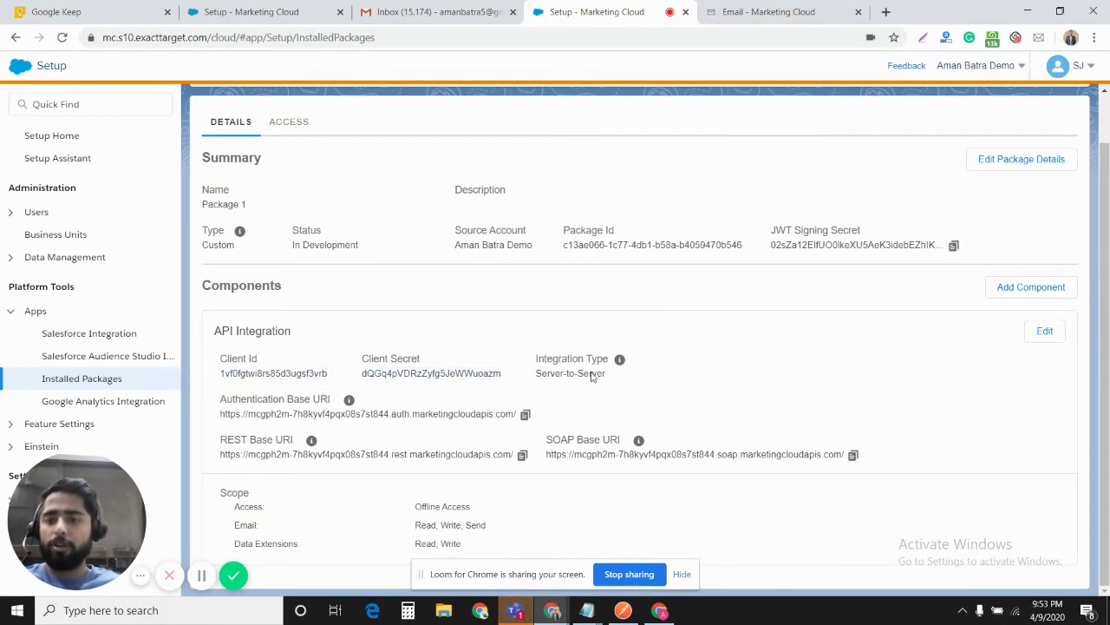
pyautogui.doubleClick(256, 373)
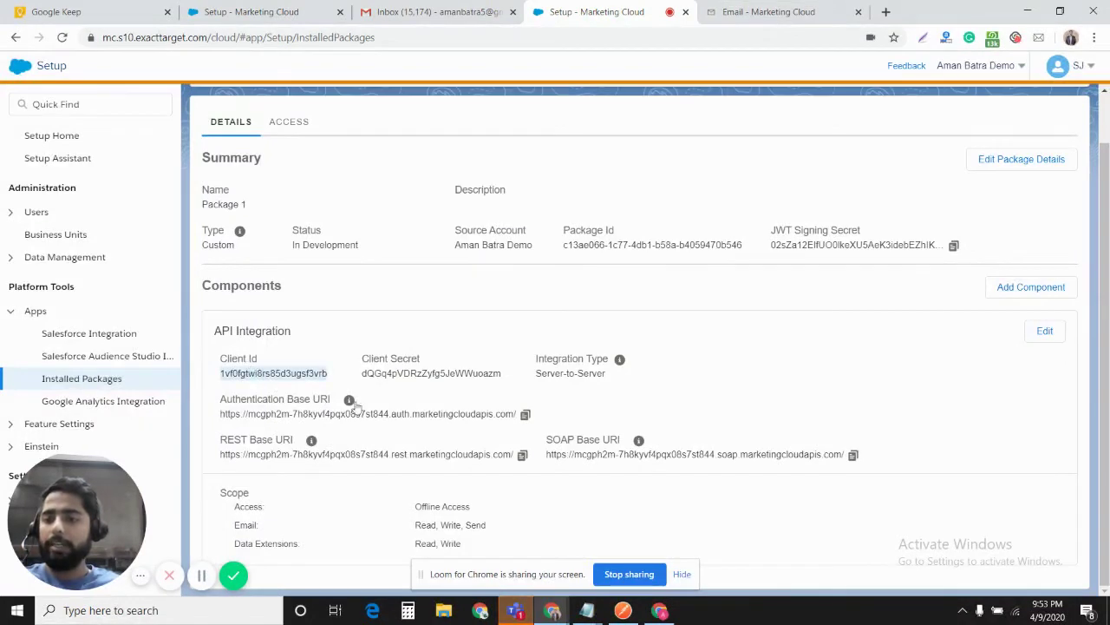
pyautogui.click(399, 392)
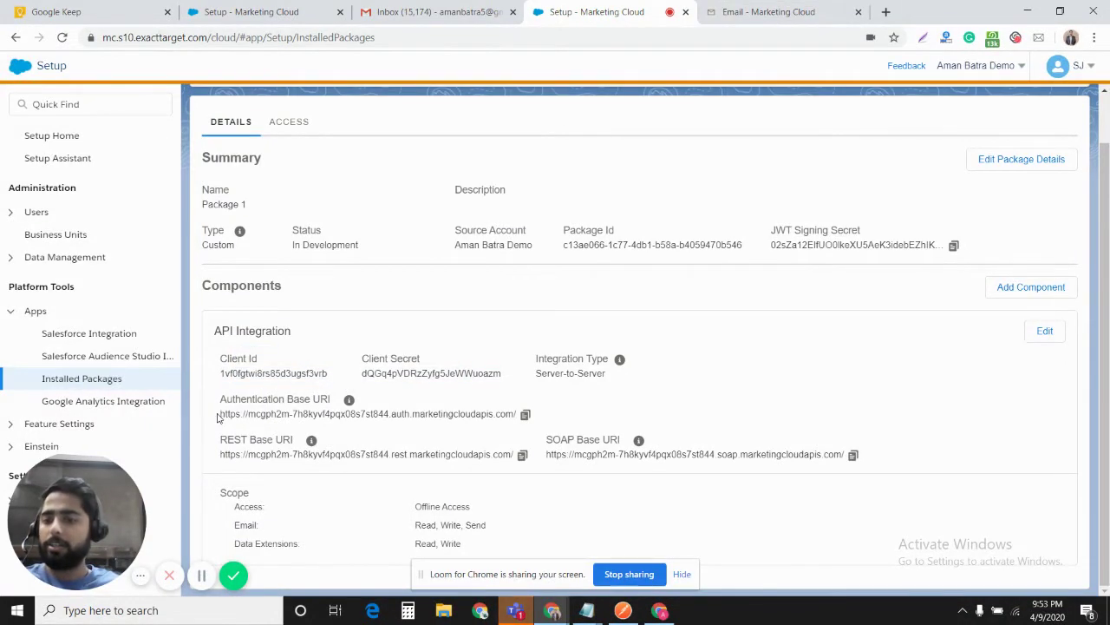
pyautogui.moveTo(220, 429)
pyautogui.mouseDown()
pyautogui.moveTo(309, 440)
pyautogui.moveTo(335, 414)
pyautogui.moveTo(228, 411)
pyautogui.mouseUp()
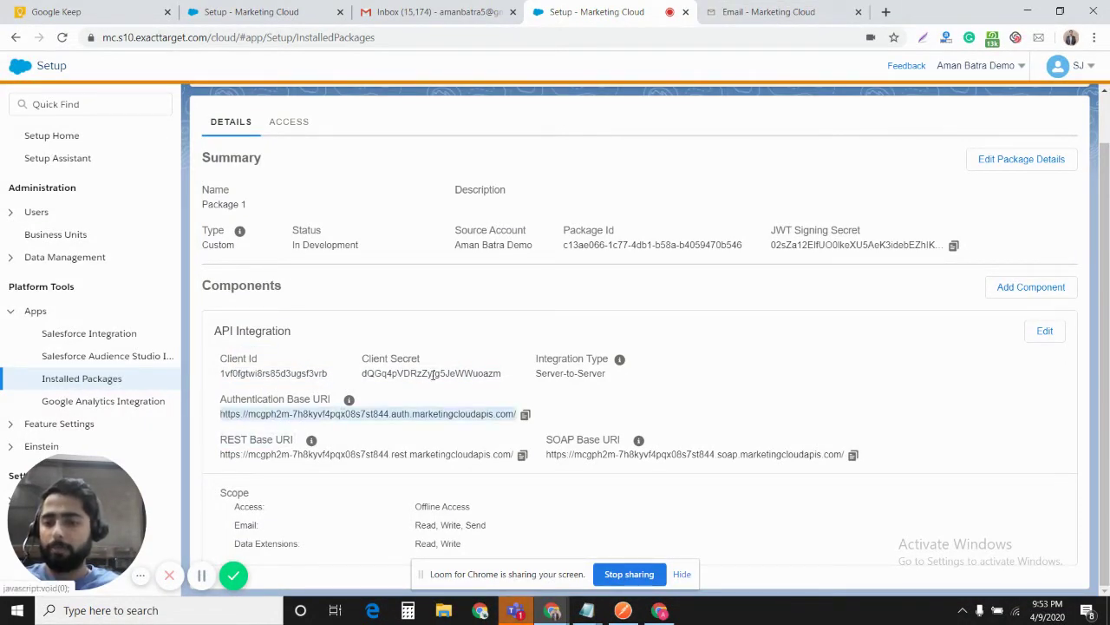
pyautogui.scroll(1, 433, 375)
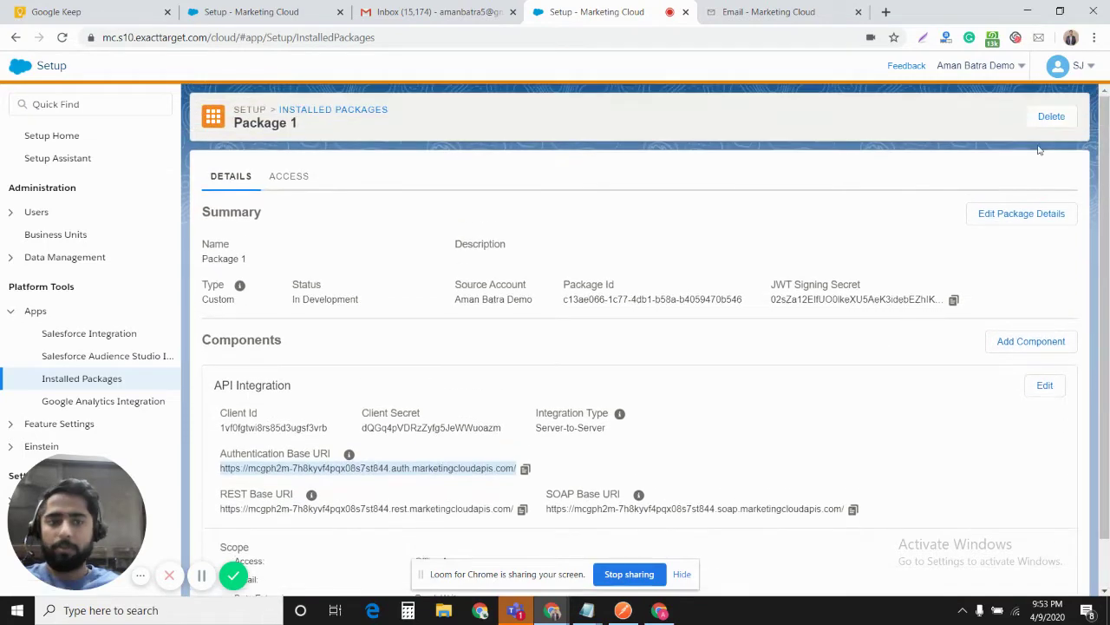
# Step: Open Enhanced Package with Full Permissions and select its Client Id and Client Secret
pyautogui.click(335, 111)
pyautogui.click(319, 231)
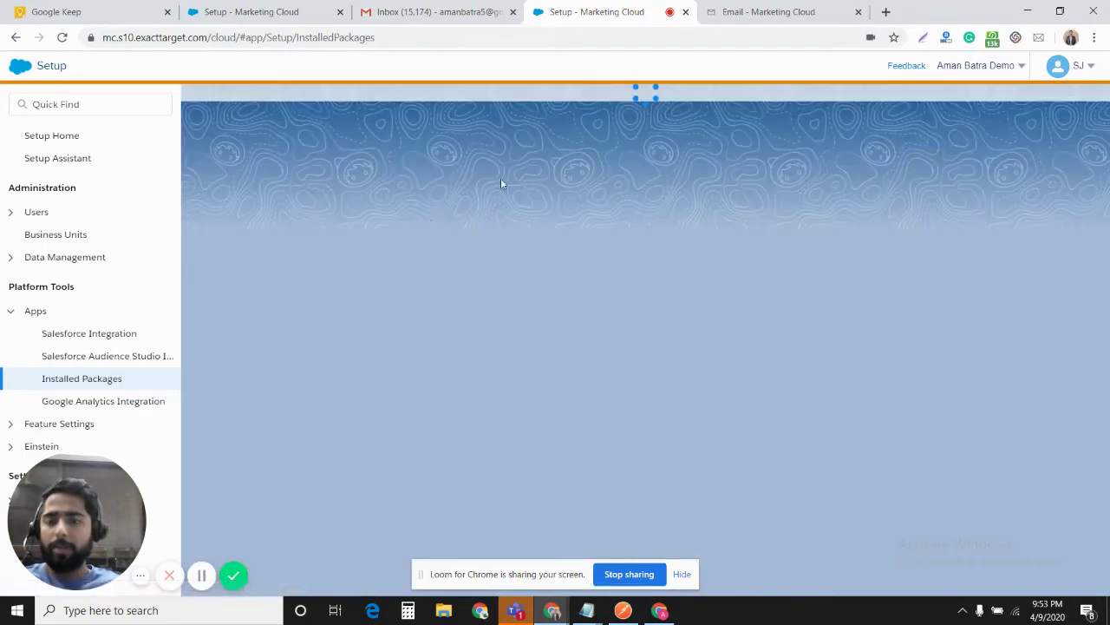
pyautogui.scroll(-1, 445, 365)
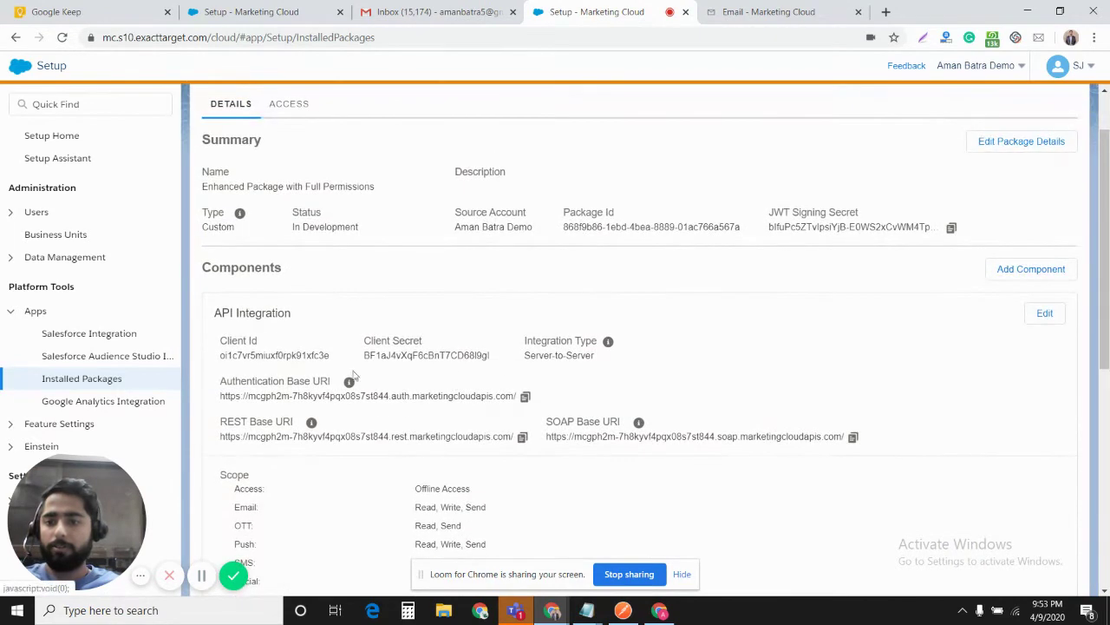
pyautogui.doubleClick(286, 354)
pyautogui.doubleClick(419, 355)
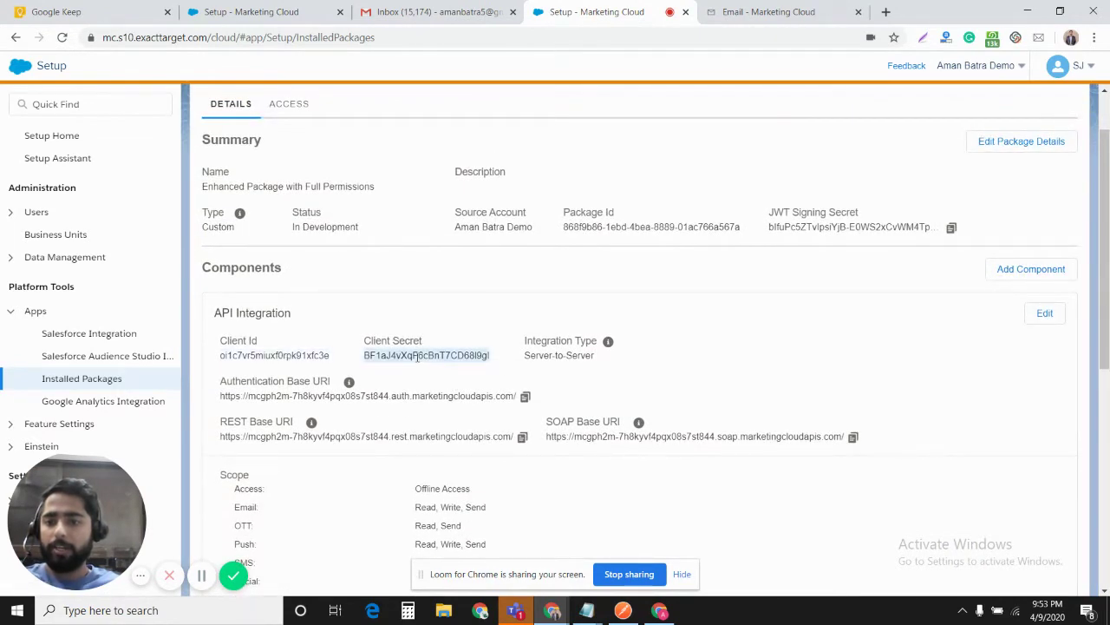
pyautogui.click(326, 351)
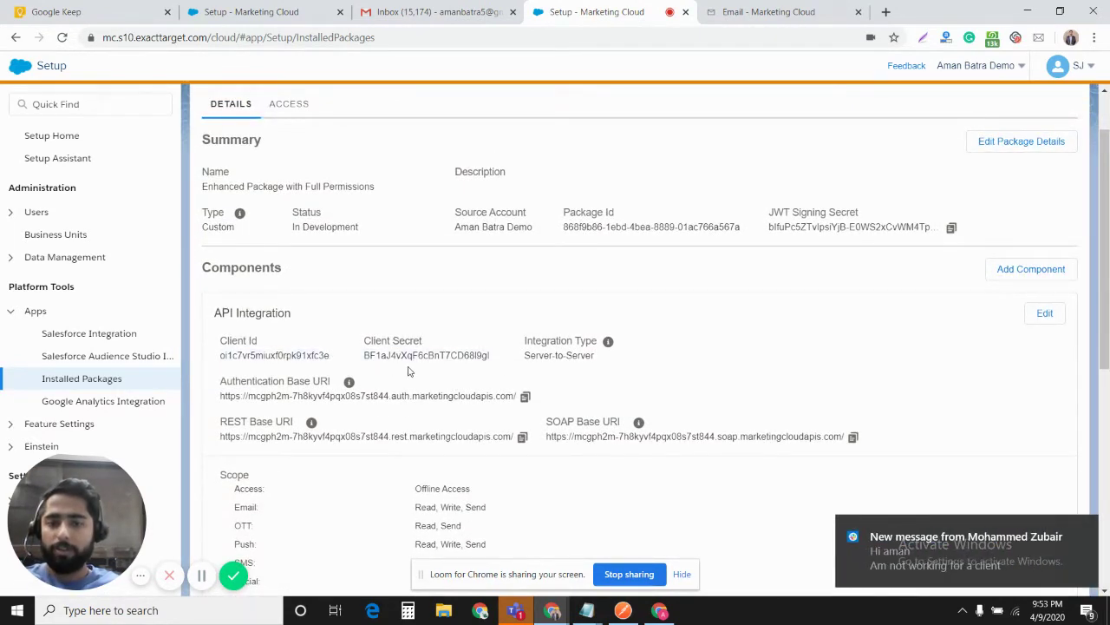
# Step: In Postman, open the access token request and inspect its auth.marketingcloudapis.com/v2/Token URL
pyautogui.click(623, 610)
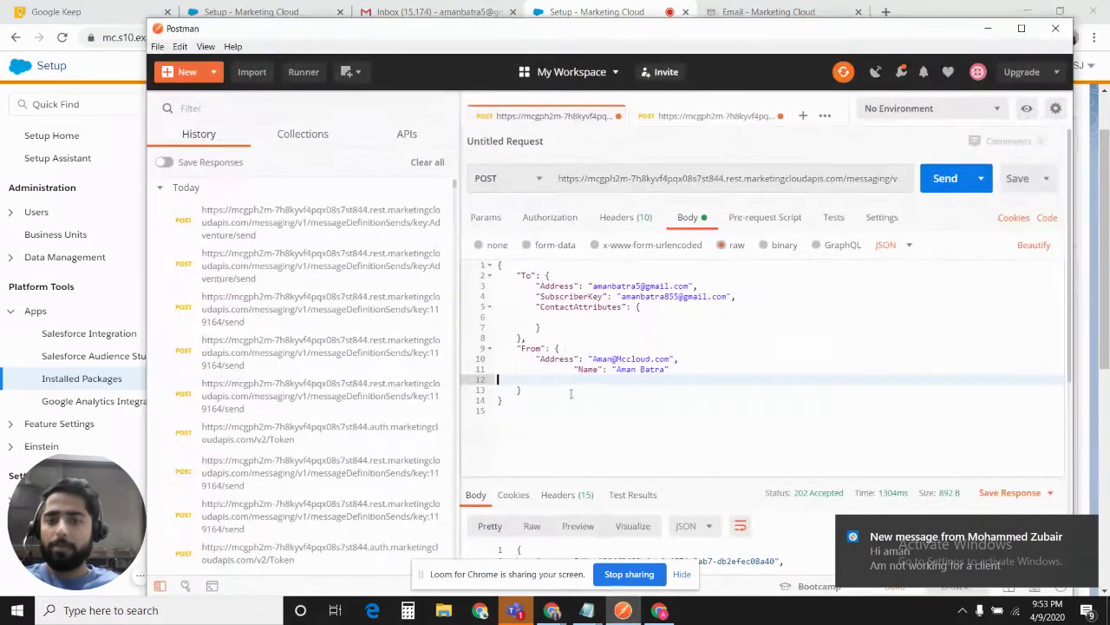
pyautogui.click(706, 116)
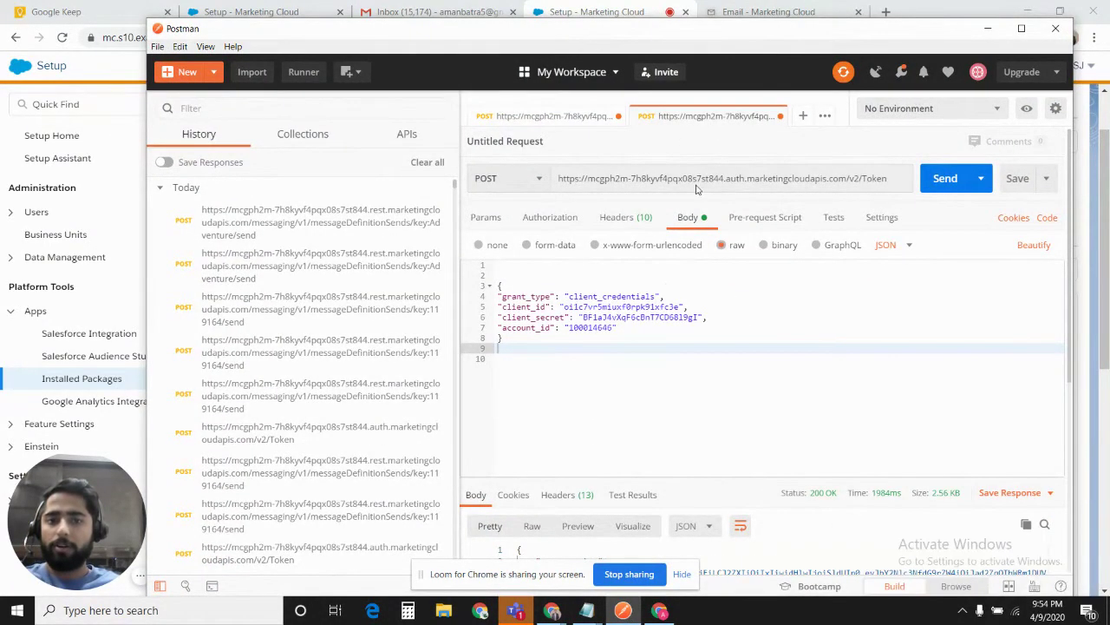
pyautogui.moveTo(698, 178); pyautogui.dragTo(887, 179)
pyautogui.tripleClick(746, 177)
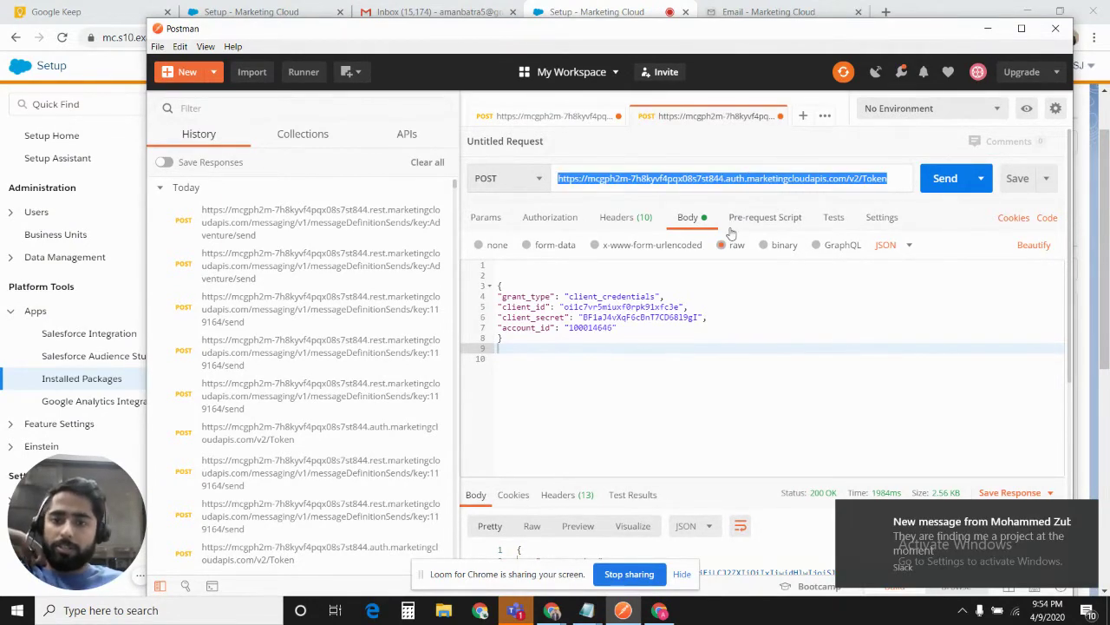
pyautogui.click(754, 174)
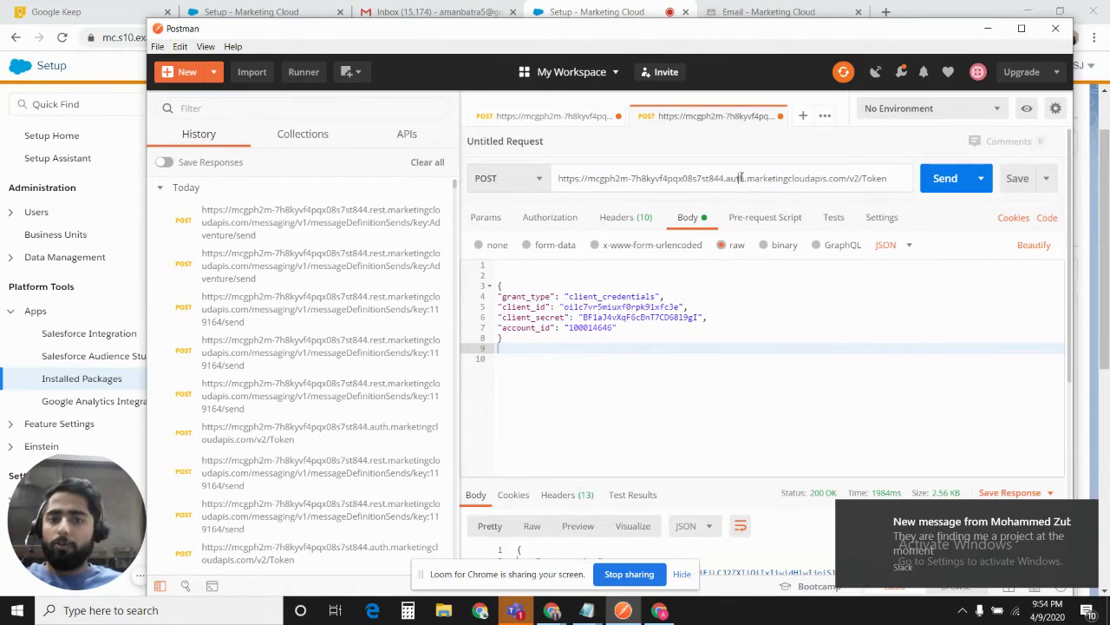
pyautogui.moveTo(569, 179); pyautogui.dragTo(881, 182)
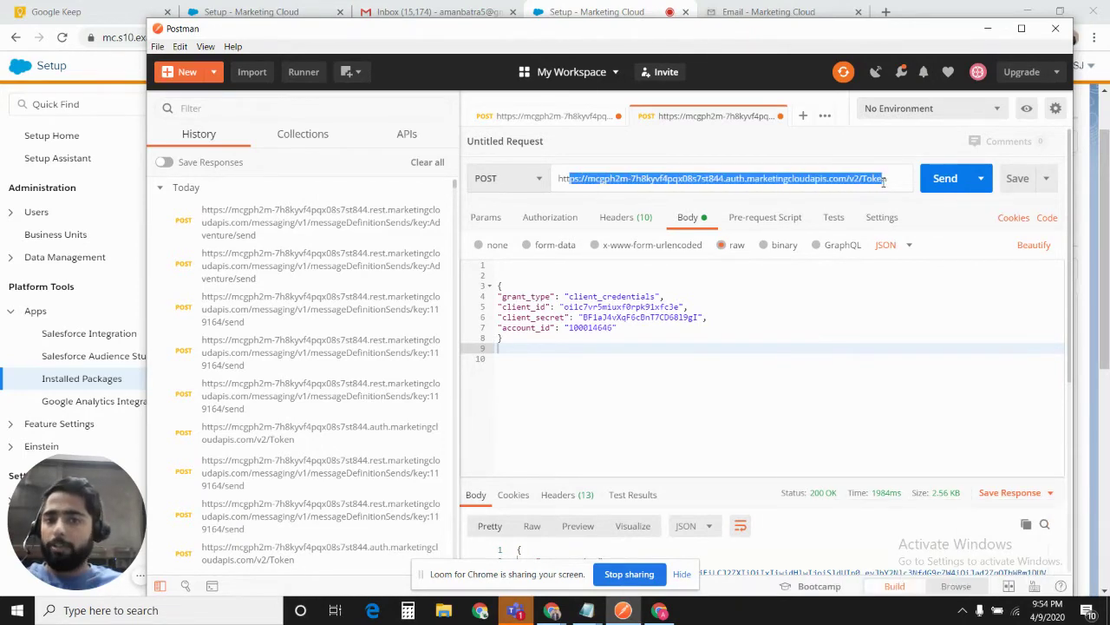
pyautogui.tripleClick(873, 179)
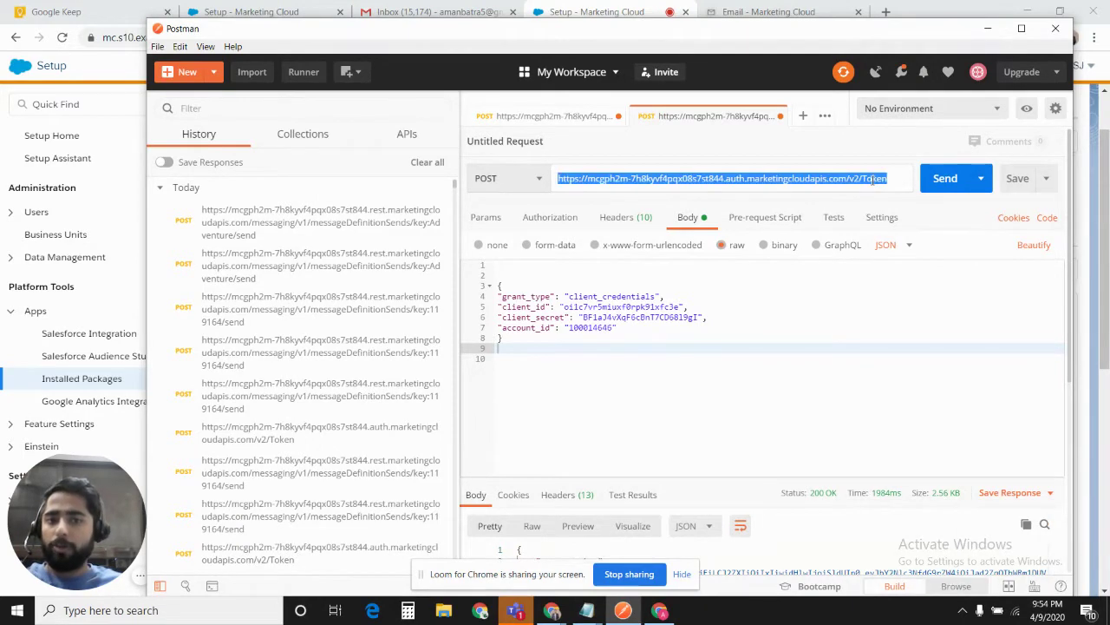
pyautogui.click(588, 178)
pyautogui.moveTo(588, 180); pyautogui.dragTo(891, 179)
pyautogui.click(725, 179)
pyautogui.click(693, 283)
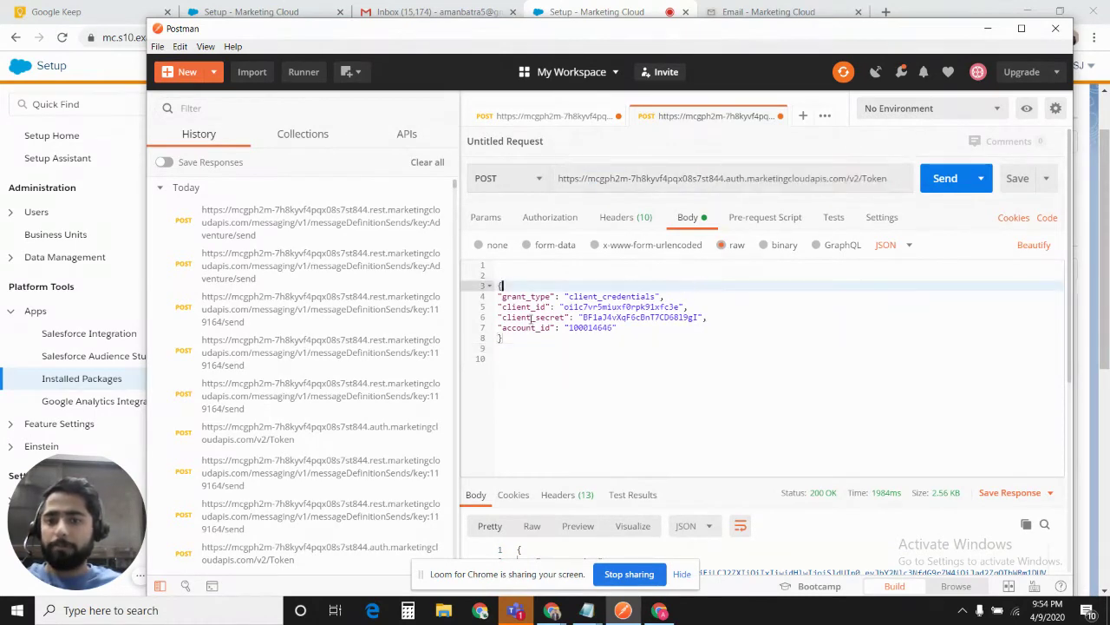
# Step: Compare the body's client_id value with the Client Id shown in Setup
pyautogui.doubleClick(531, 307)
pyautogui.doubleClick(621, 307)
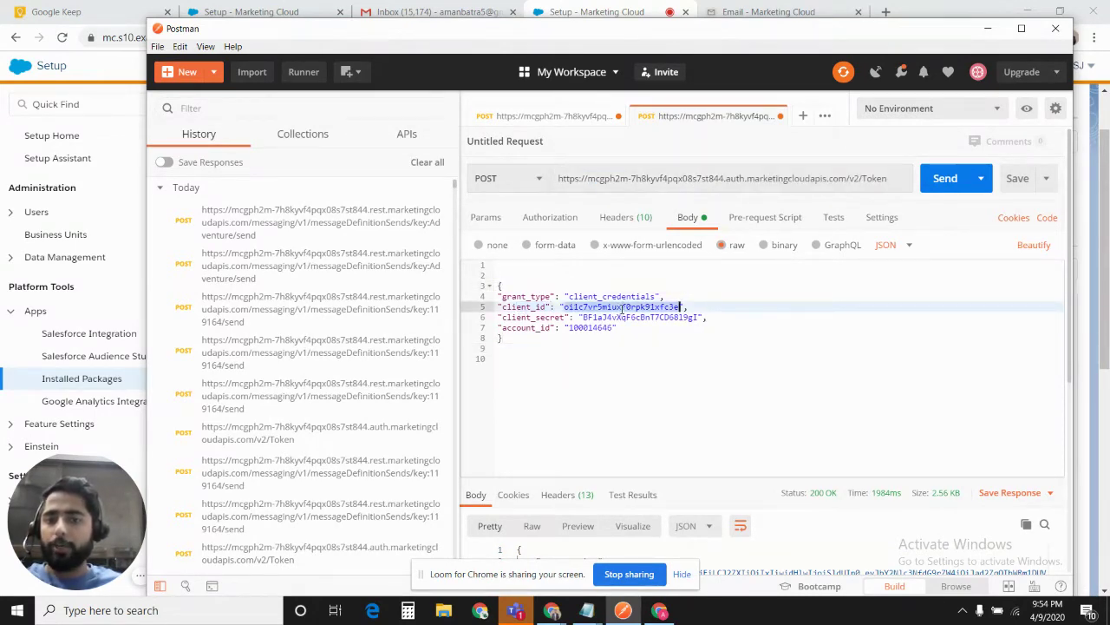
pyautogui.click(587, 12)
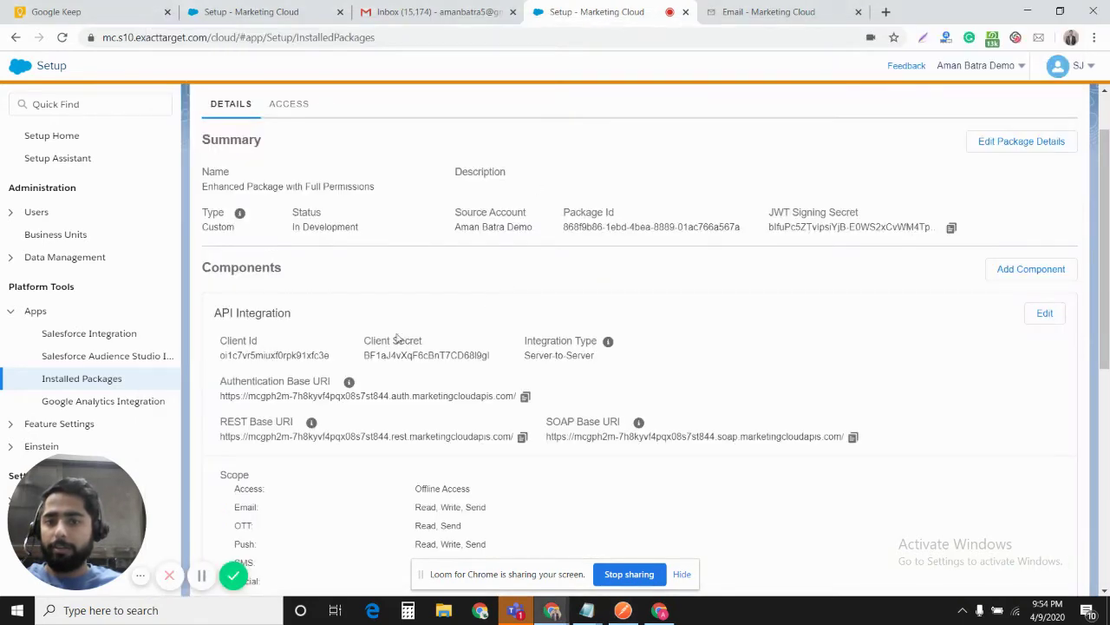
pyautogui.doubleClick(296, 356)
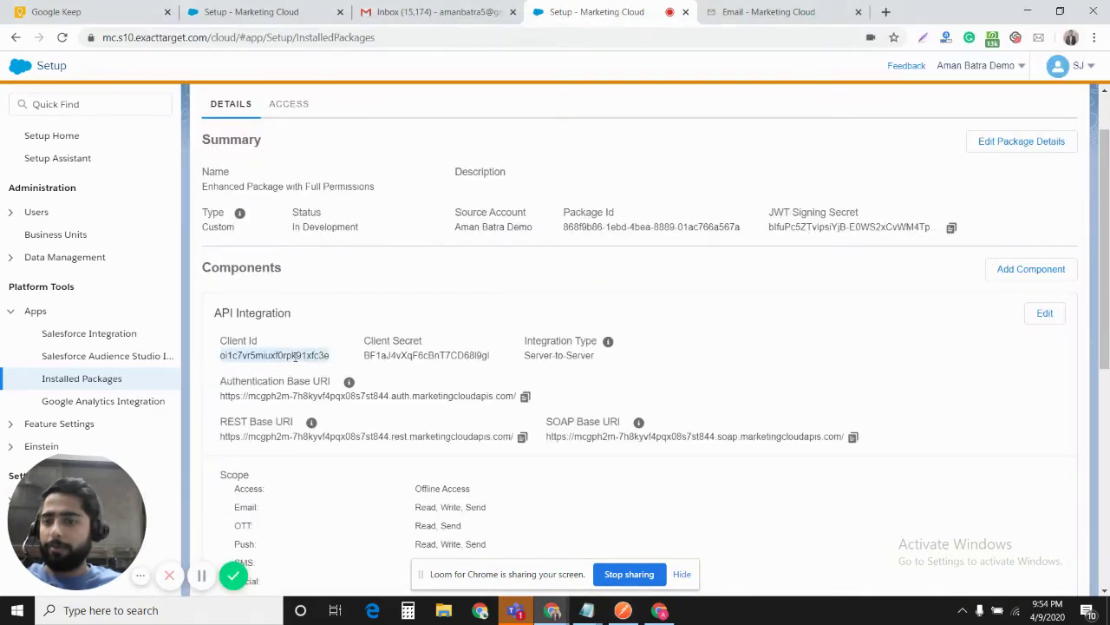
pyautogui.moveTo(587, 610)
pyautogui.click(623, 610)
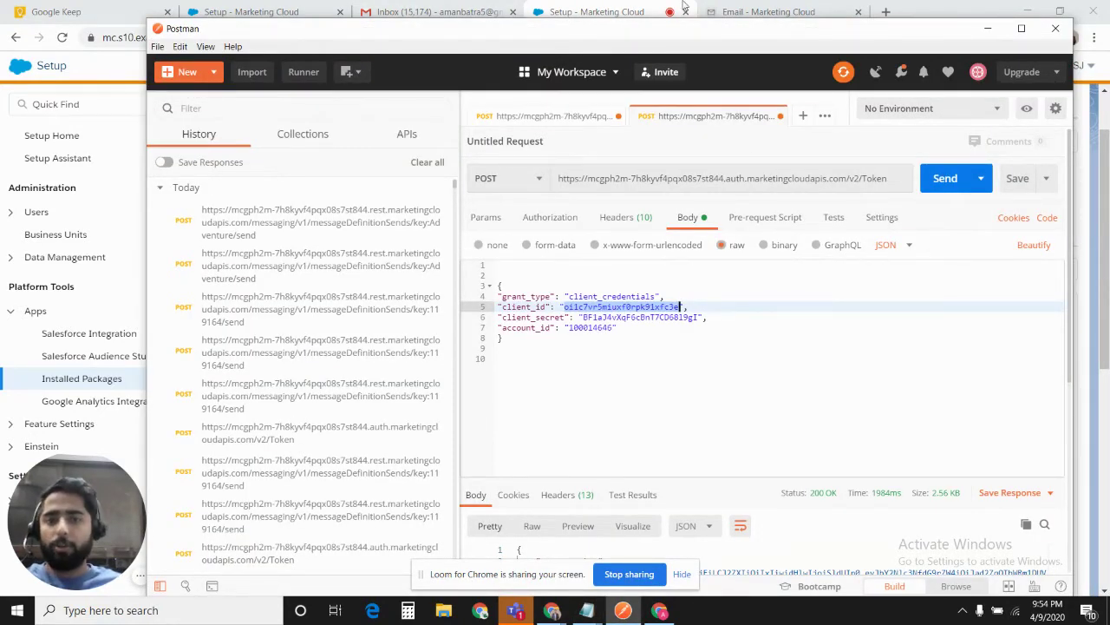
pyautogui.click(633, 12)
pyautogui.click(947, 69)
pyautogui.doubleClick(1001, 103)
pyautogui.click(623, 610)
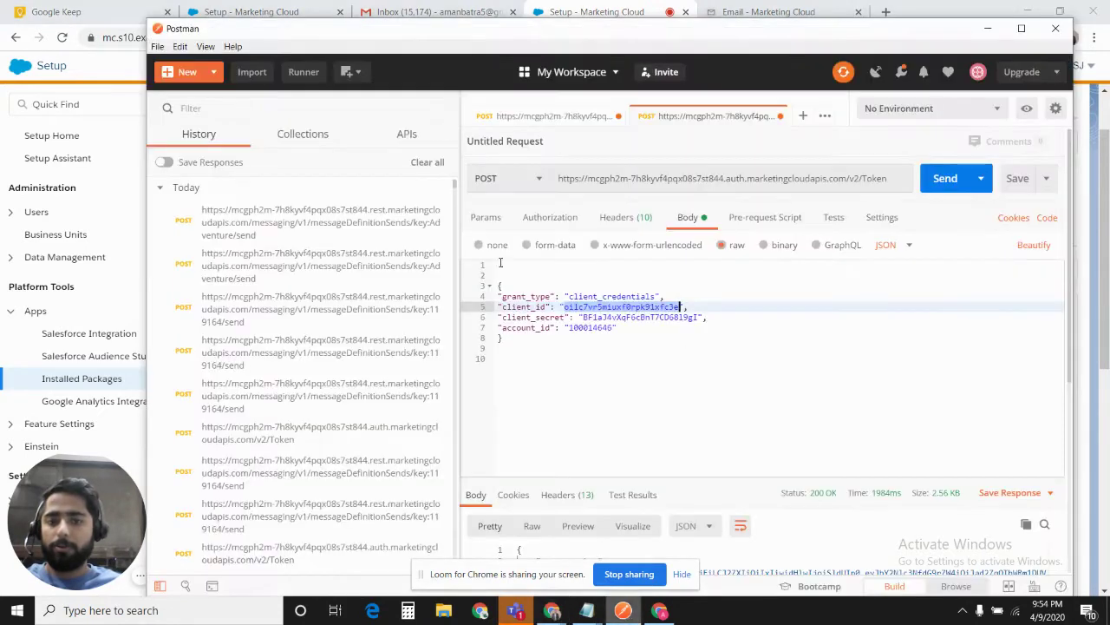
# Step: Send the token request and select the returned access_token value
pyautogui.click(956, 178)
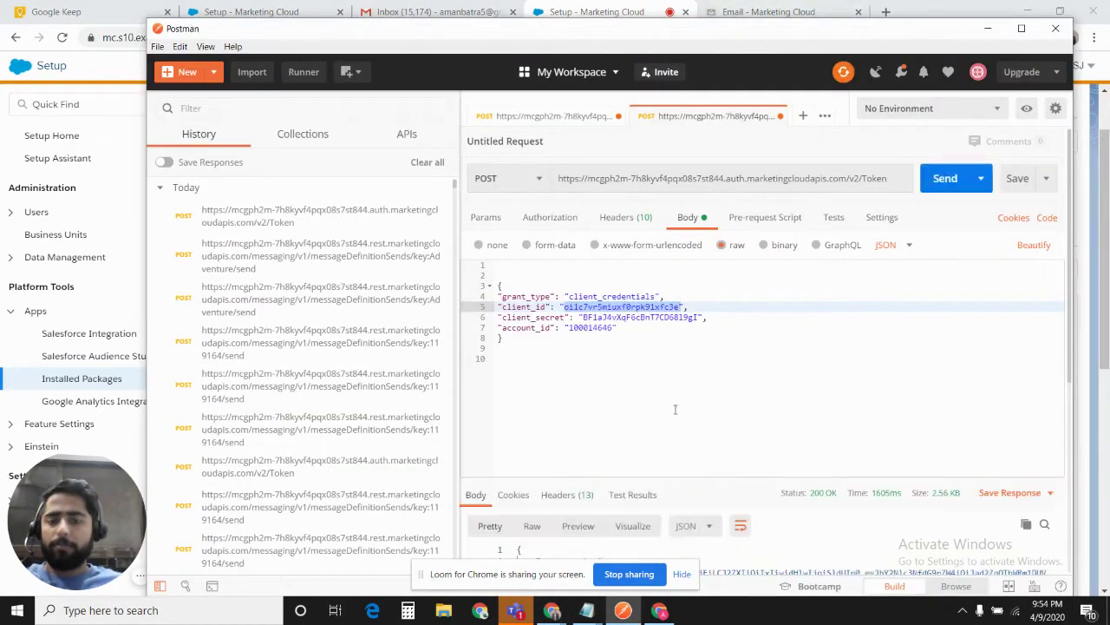
pyautogui.scroll(-5, 675, 409)
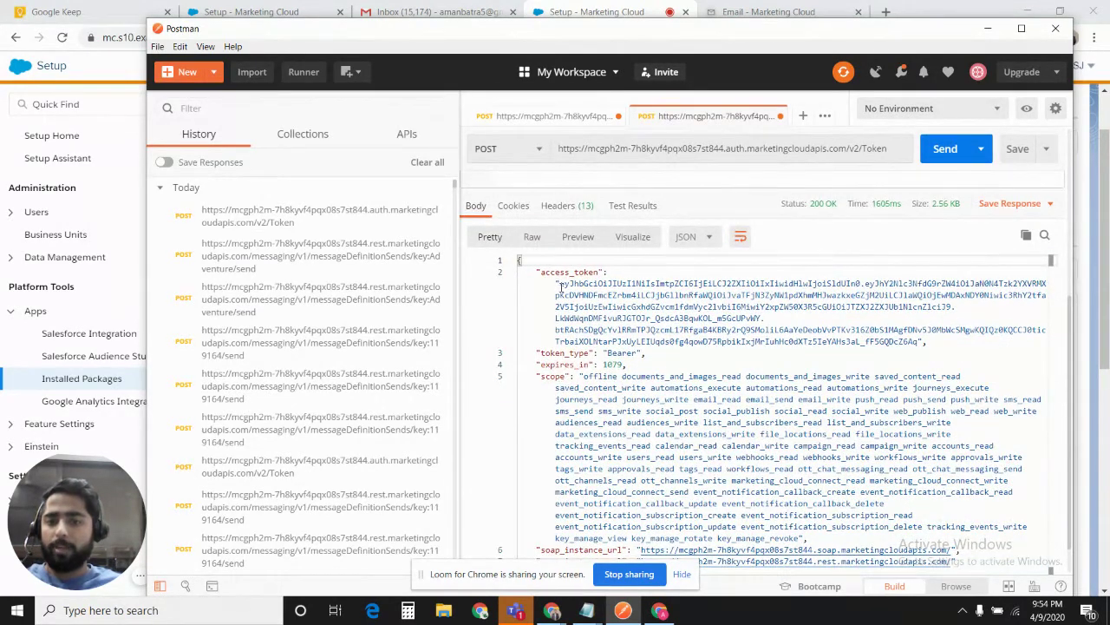
pyautogui.moveTo(561, 285); pyautogui.dragTo(915, 344)
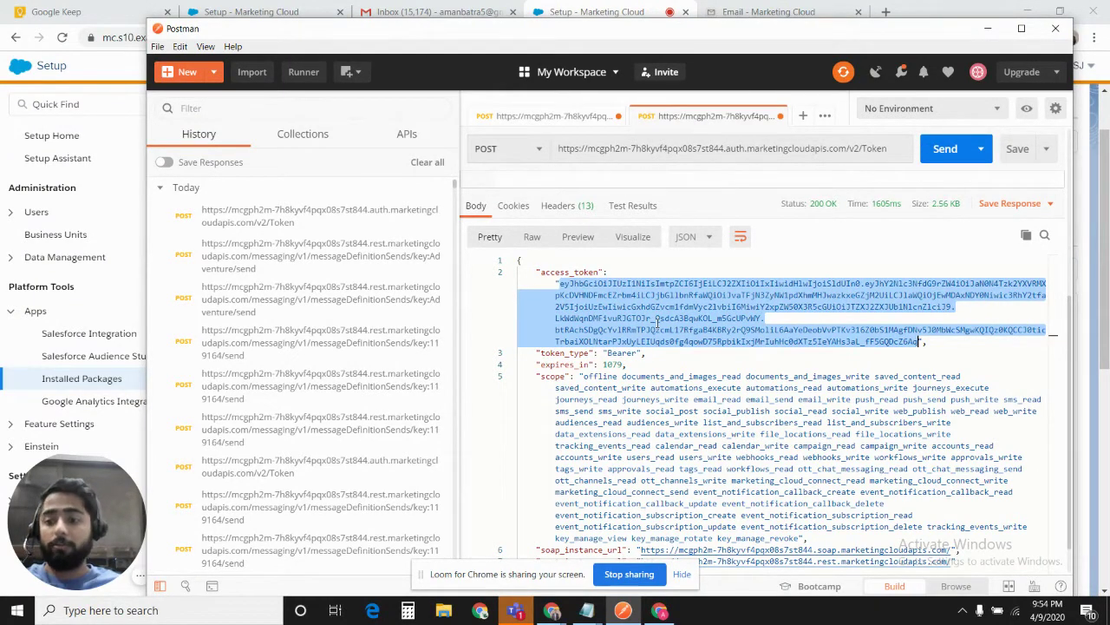
# Step: In the Email tab, open Interactions and the Triggered Emails list
pyautogui.click(590, 19)
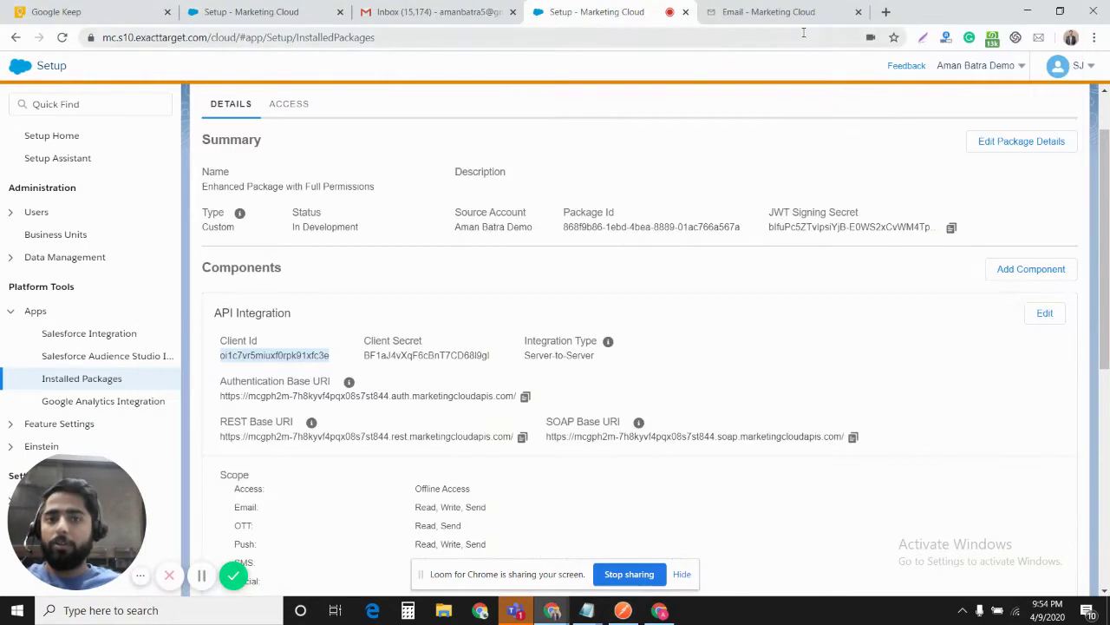
pyautogui.click(763, 11)
pyautogui.moveTo(314, 87)
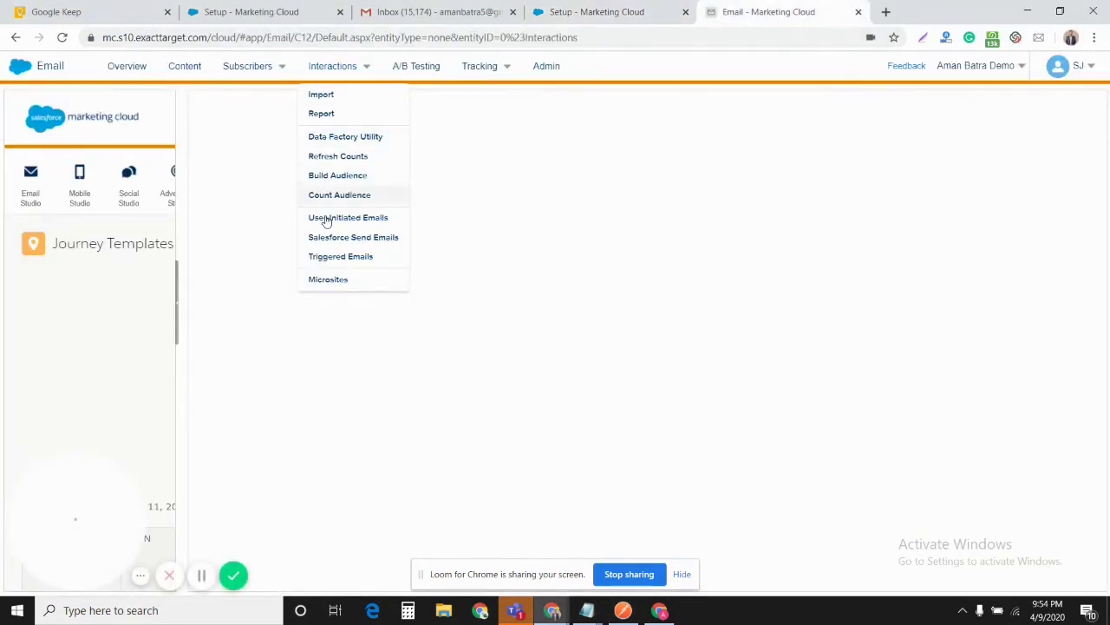
pyautogui.click(344, 255)
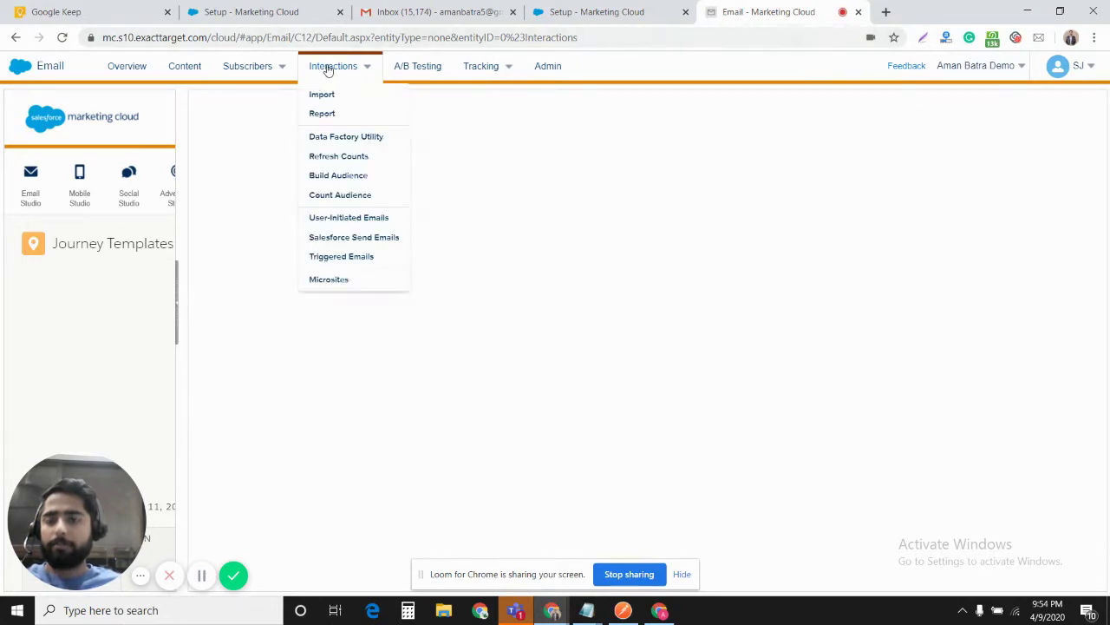
pyautogui.moveTo(344, 88)
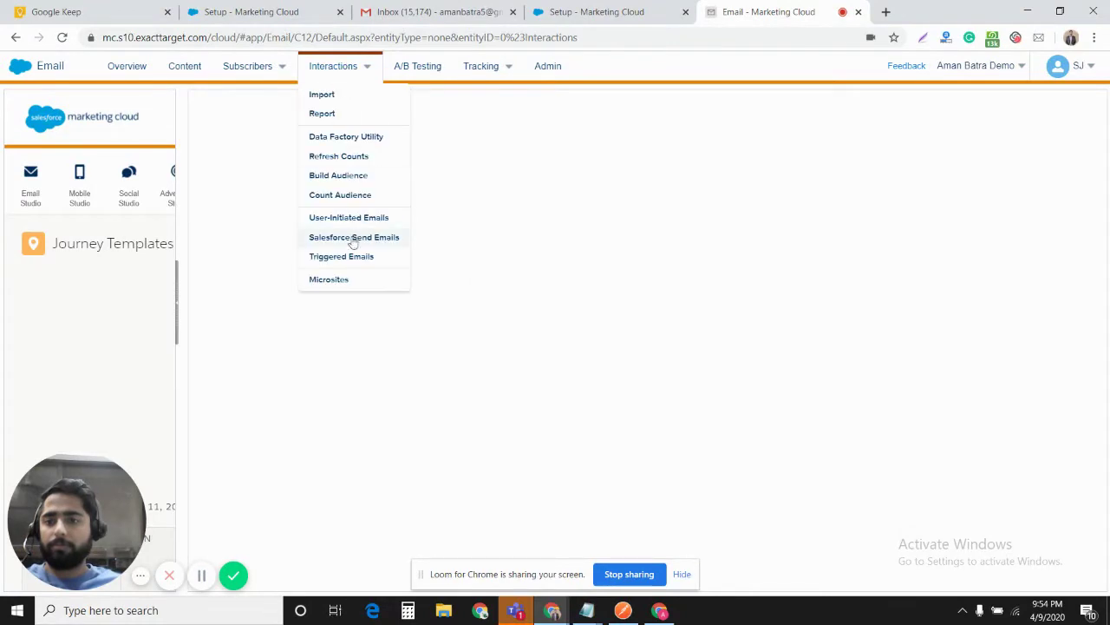
pyautogui.click(359, 260)
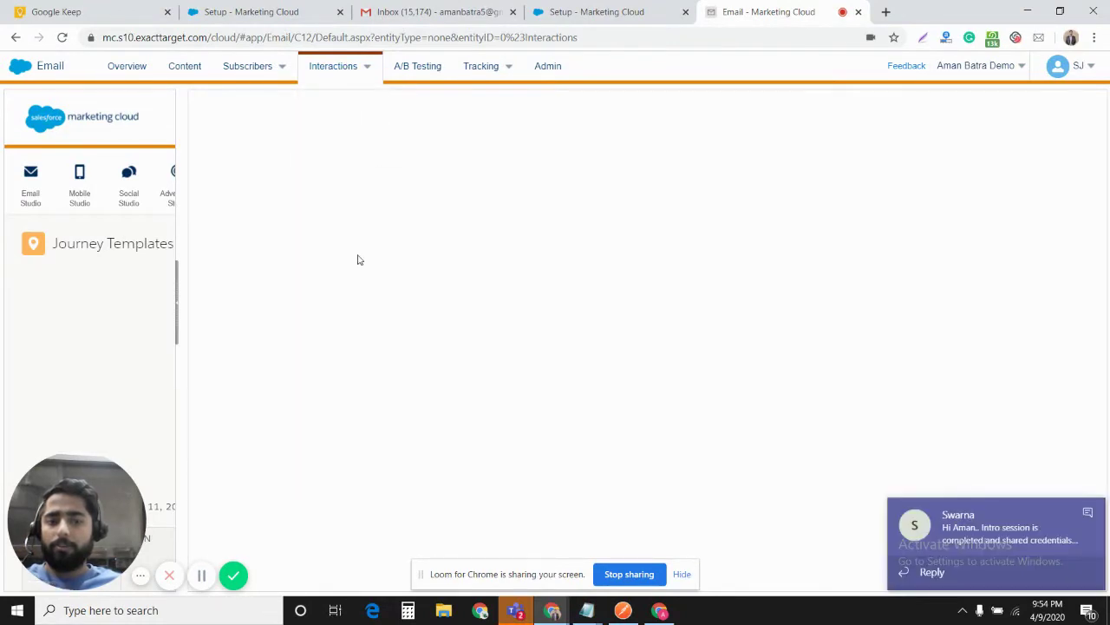
# Step: From the Setup tab, open Email Studio's Triggered Sends folder and start a new triggered send
pyautogui.click(597, 12)
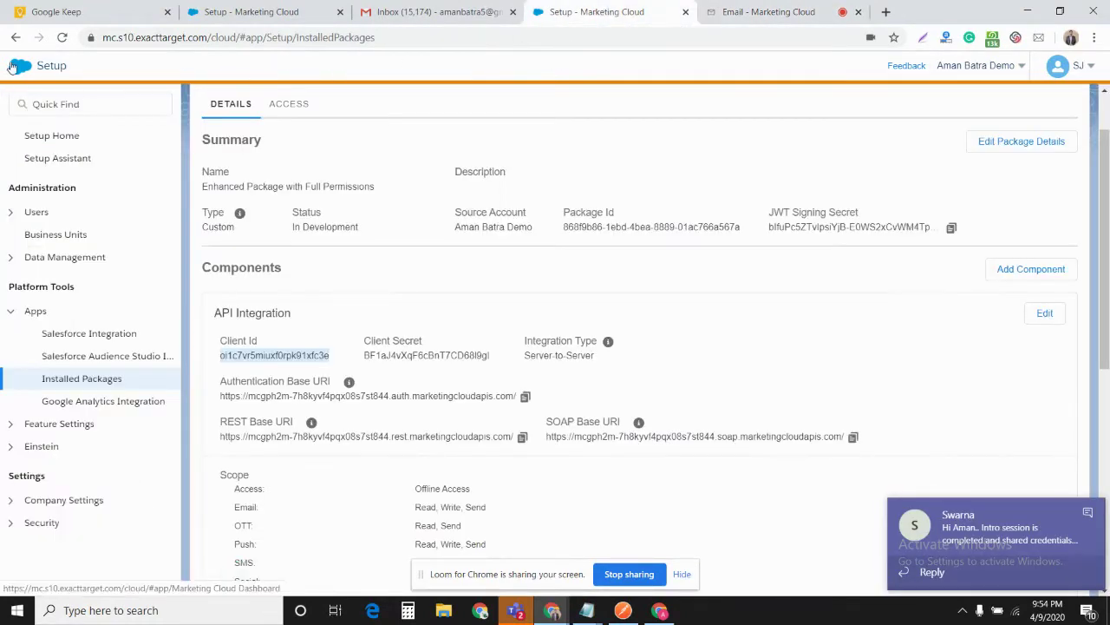
pyautogui.click(21, 64)
pyautogui.moveTo(31, 131)
pyautogui.click(29, 195)
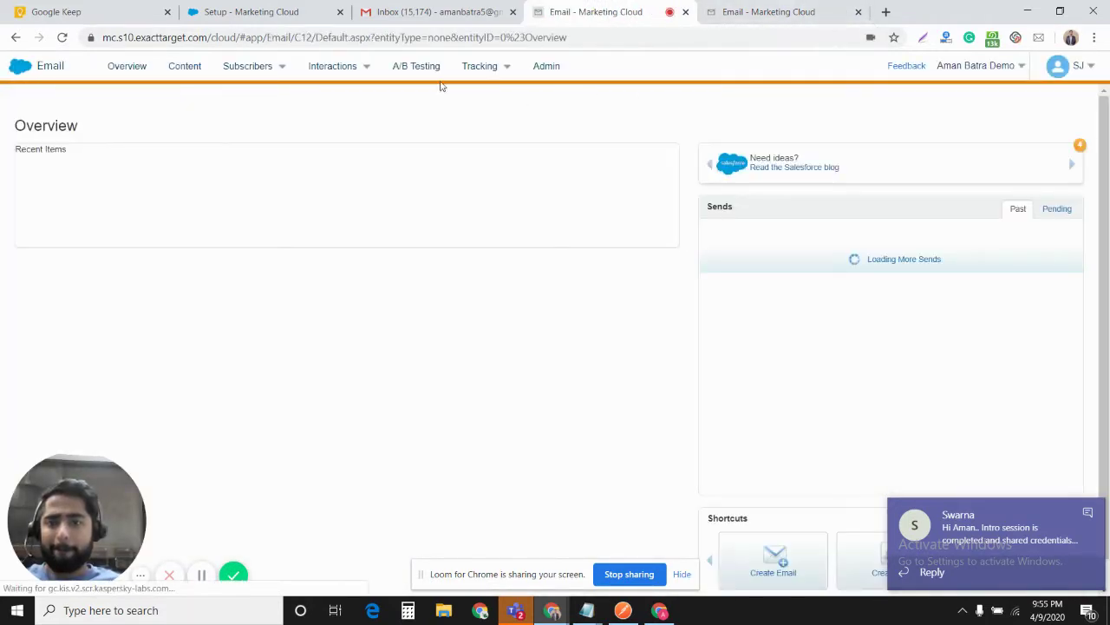
pyautogui.moveTo(334, 66)
pyautogui.click(340, 236)
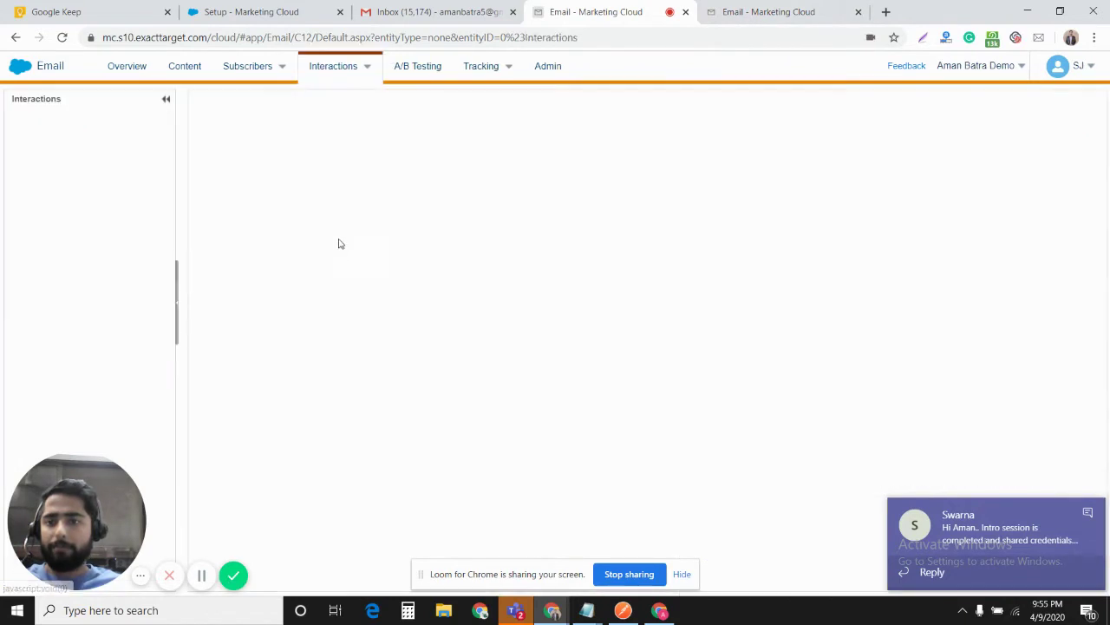
pyautogui.click(360, 257)
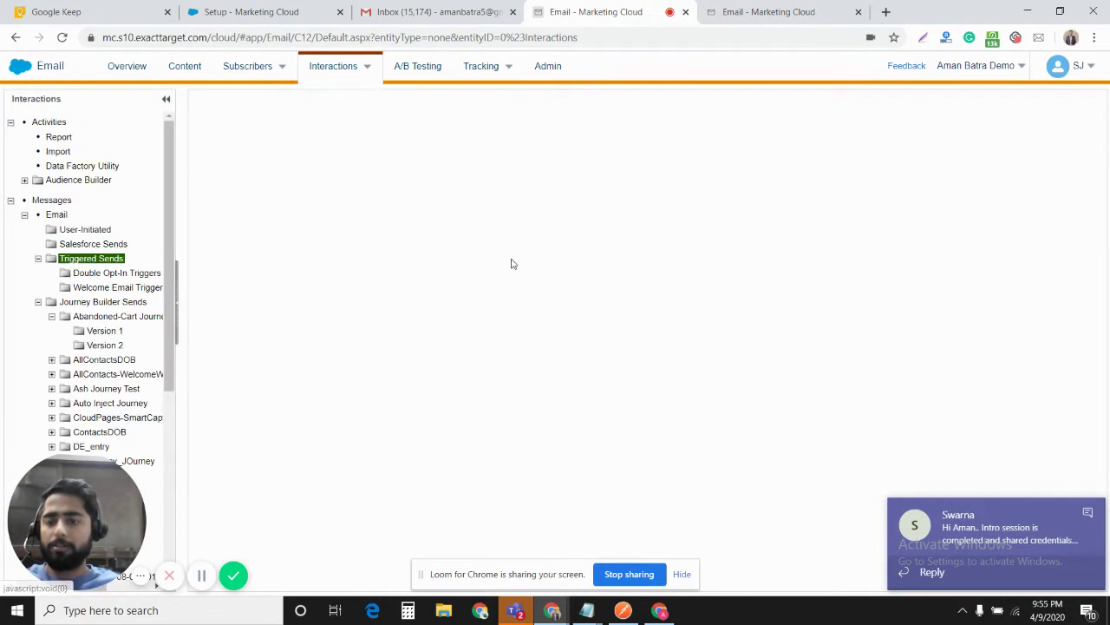
pyautogui.click(219, 119)
pyautogui.click(232, 137)
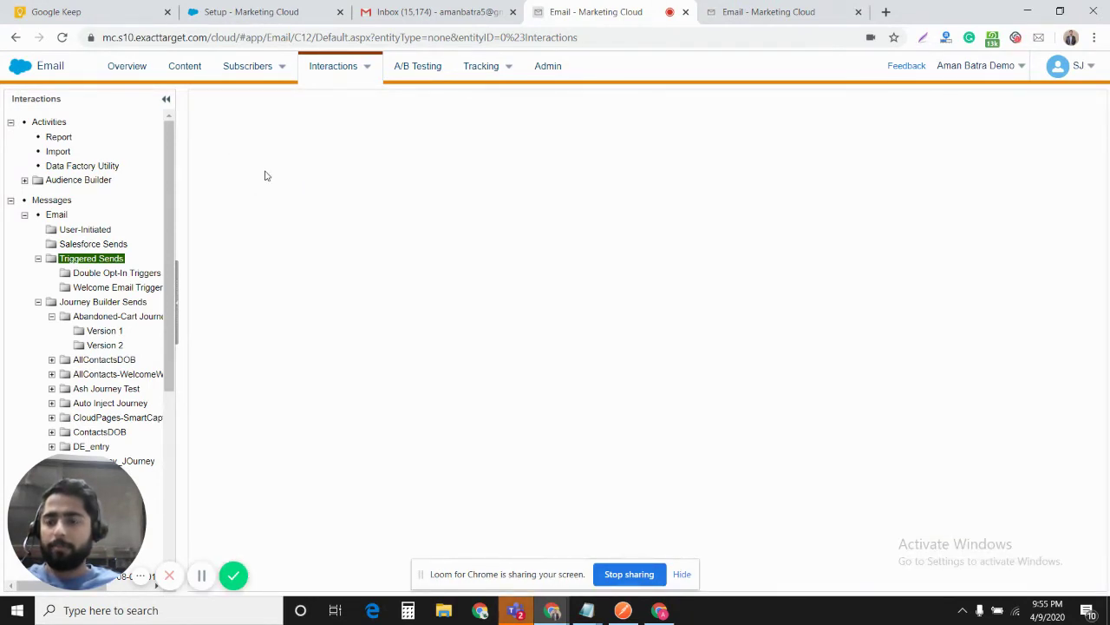
# Step: Name the new send 'Test Send' and set its classification to Default Transactional
pyautogui.click(277, 206)
pyautogui.write('Test Send')
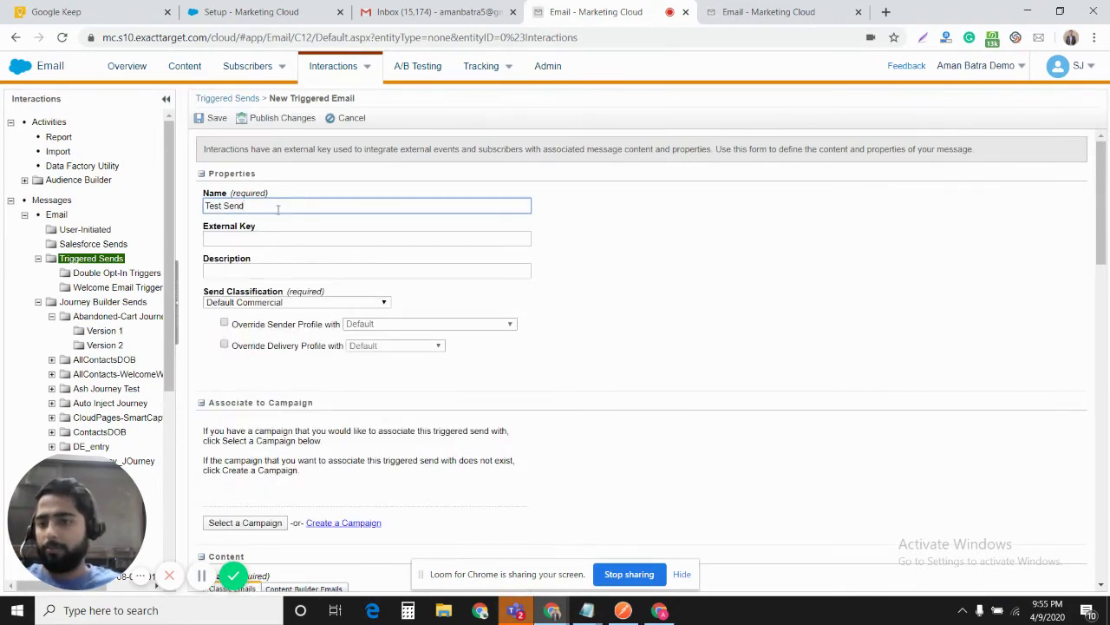
pyautogui.scroll(-2, 318, 263)
pyautogui.click(299, 159)
pyautogui.click(295, 170)
pyautogui.click(297, 160)
pyautogui.click(294, 180)
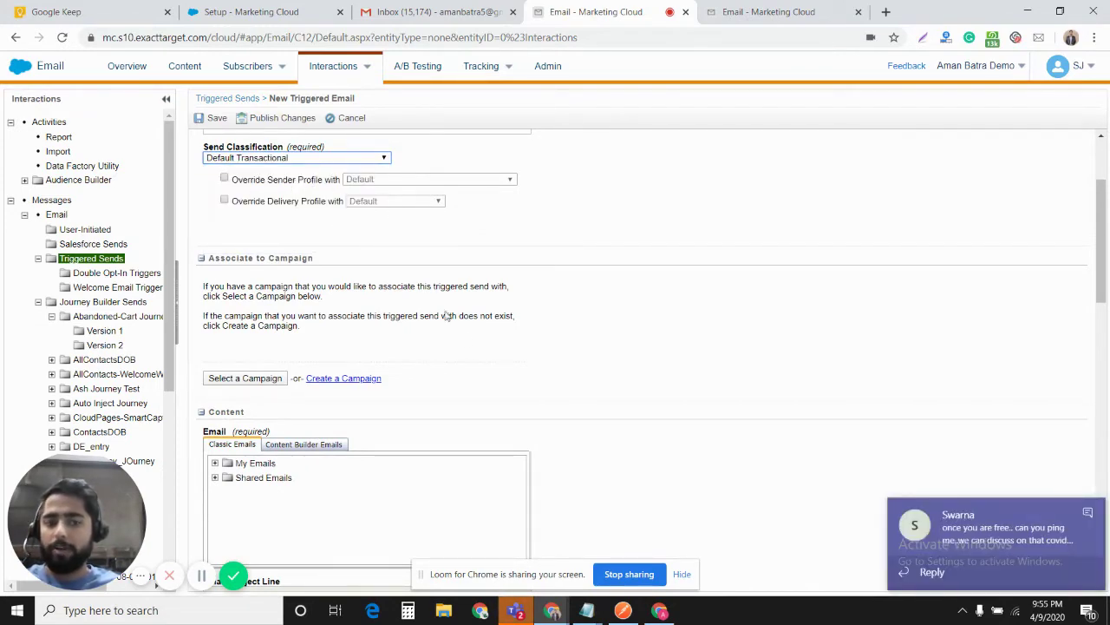
# Step: Choose the test Content Builder email, giving subject line template0123
pyautogui.scroll(-2, 429, 379)
pyautogui.click(316, 298)
pyautogui.click(262, 319)
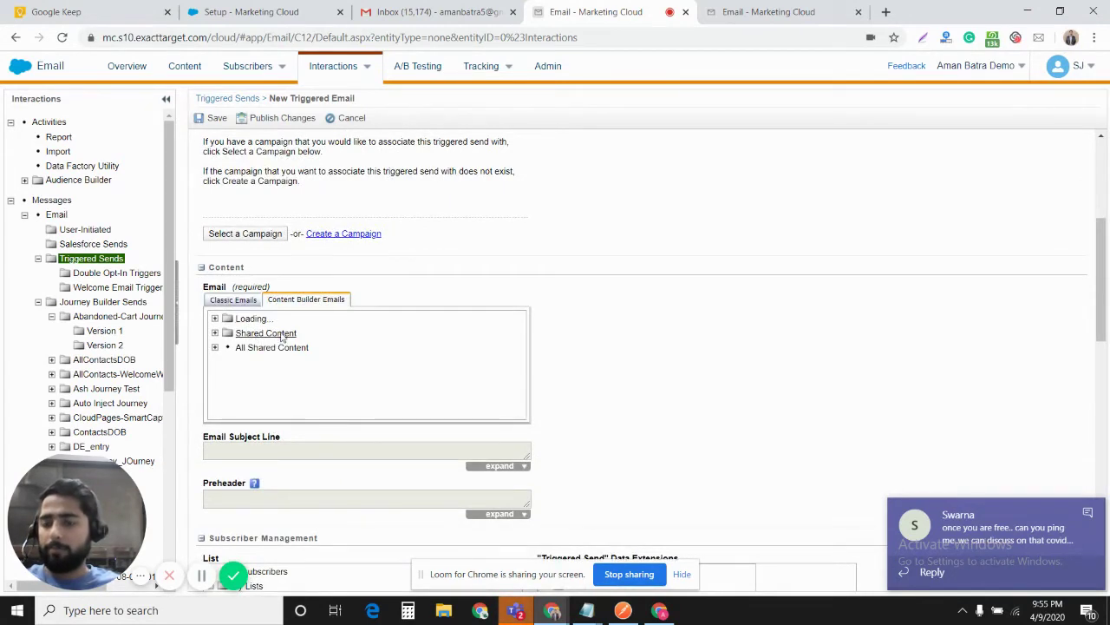
pyautogui.scroll(-1, 306, 360)
pyautogui.scroll(-3, 306, 360)
pyautogui.click(265, 377)
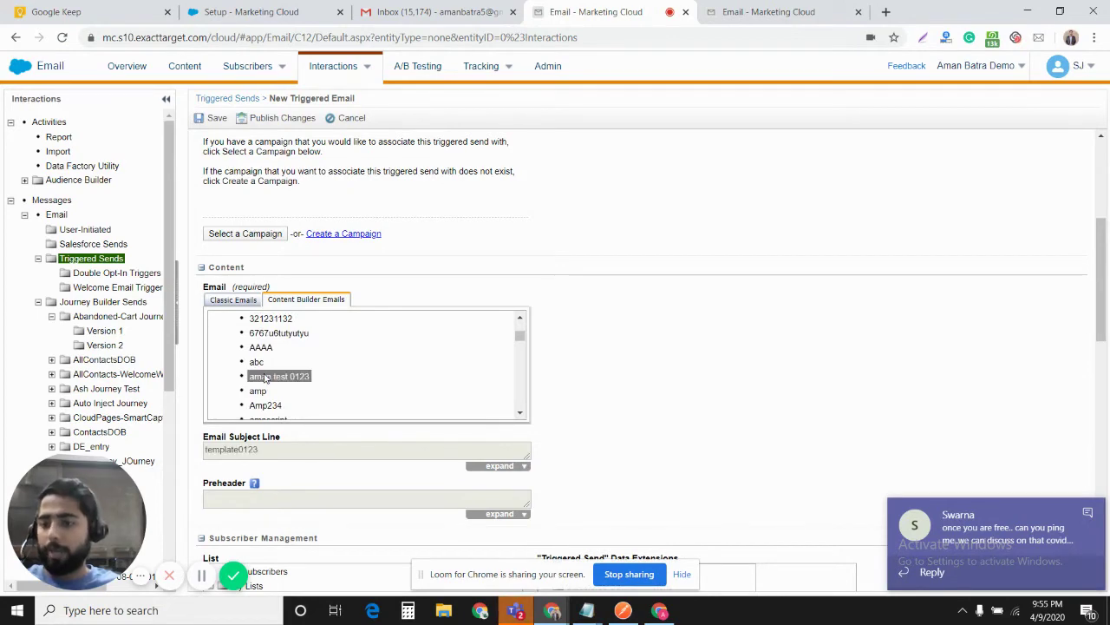
# Step: Expand My Lists and look through the available subscriber lists
pyautogui.scroll(-3, 694, 421)
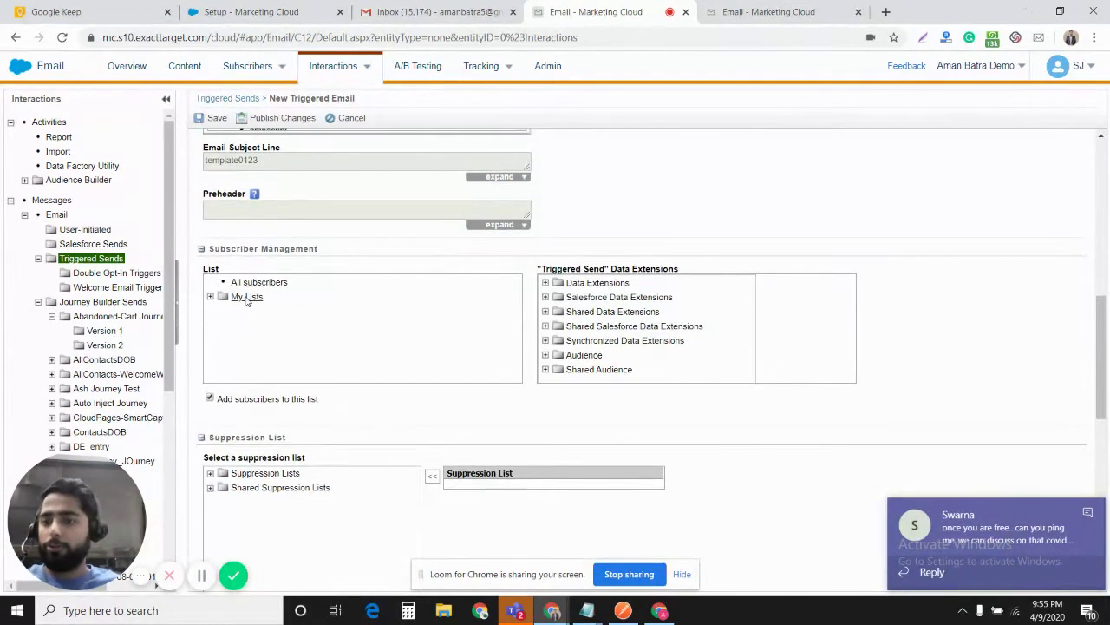
pyautogui.click(247, 301)
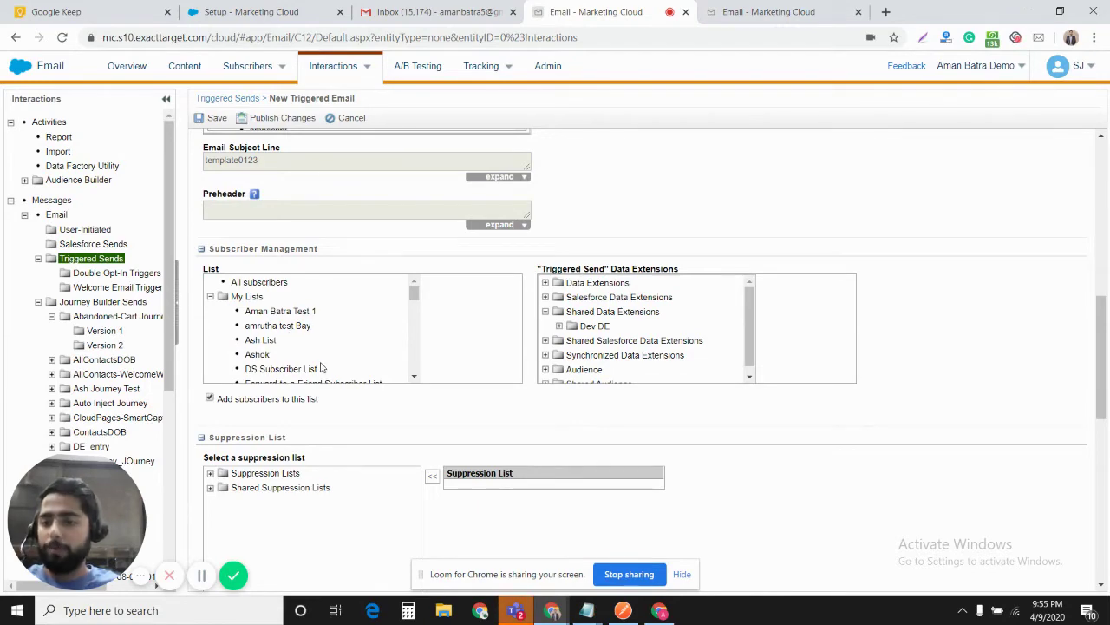
pyautogui.scroll(-3, 606, 407)
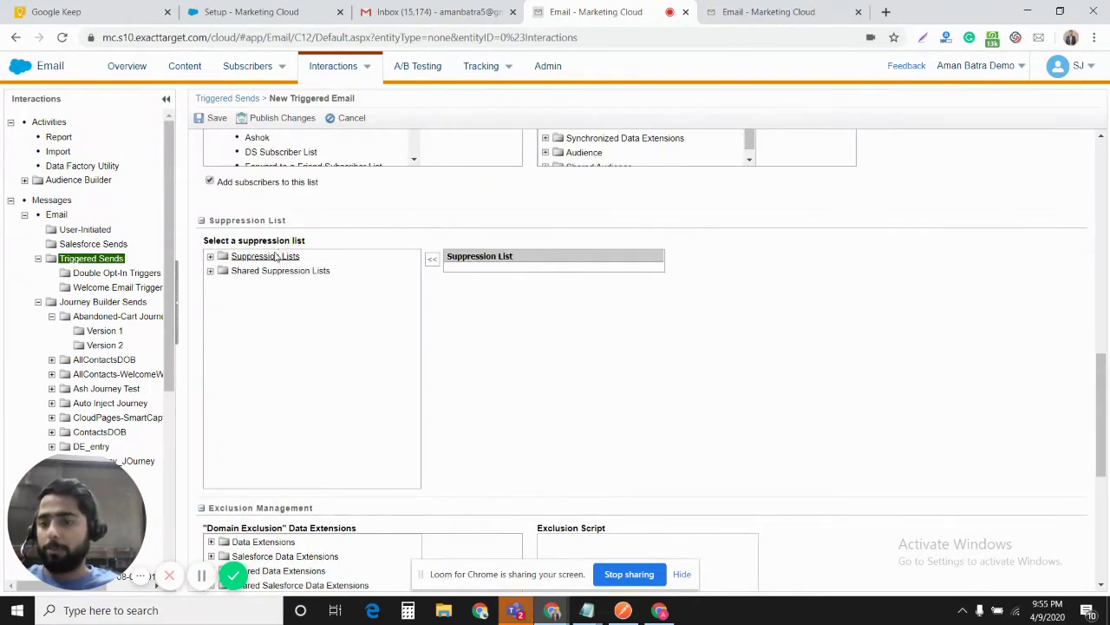
pyautogui.scroll(-2, 298, 367)
pyautogui.scroll(-3, 297, 367)
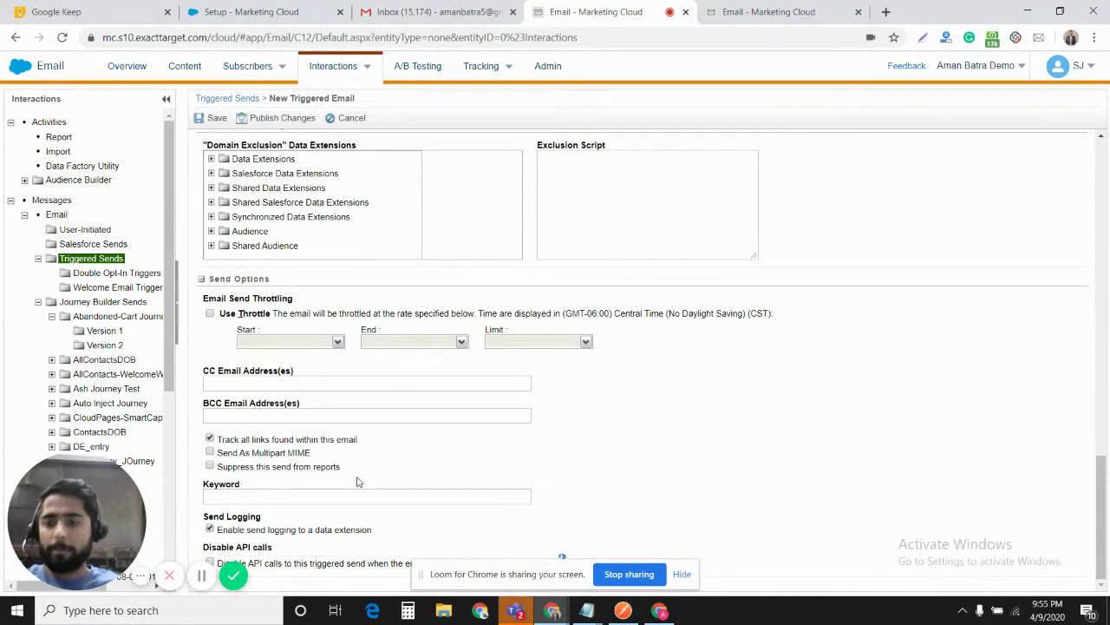
pyautogui.scroll(9, 348, 451)
pyautogui.scroll(2, 348, 451)
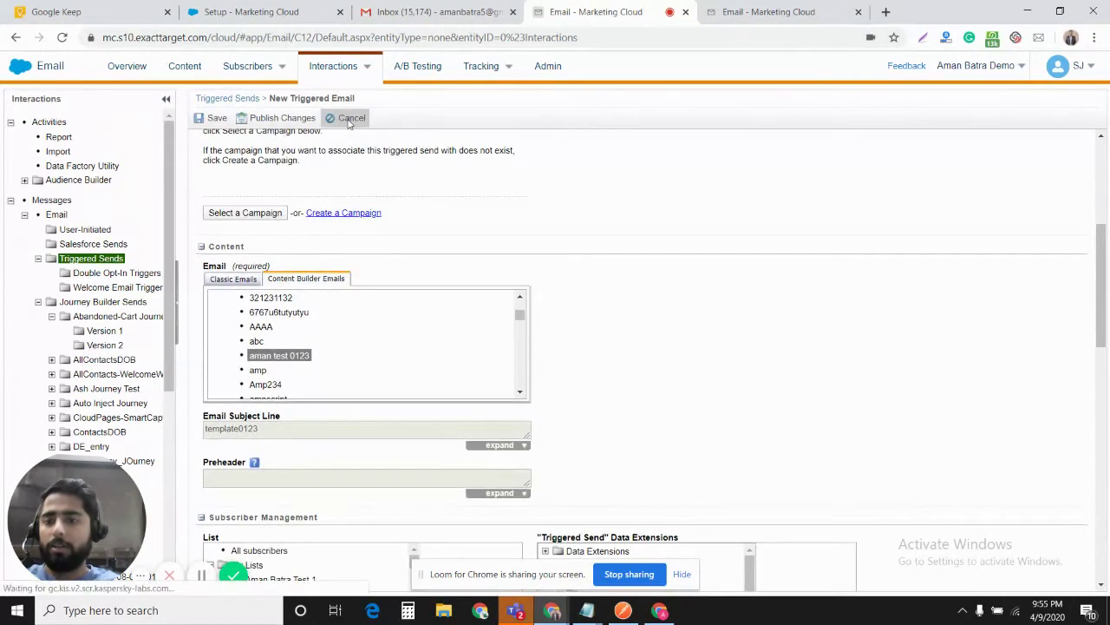
# Step: Cancel the new send, then select Triggered email 1 and its external key Adventure
pyautogui.click(346, 117)
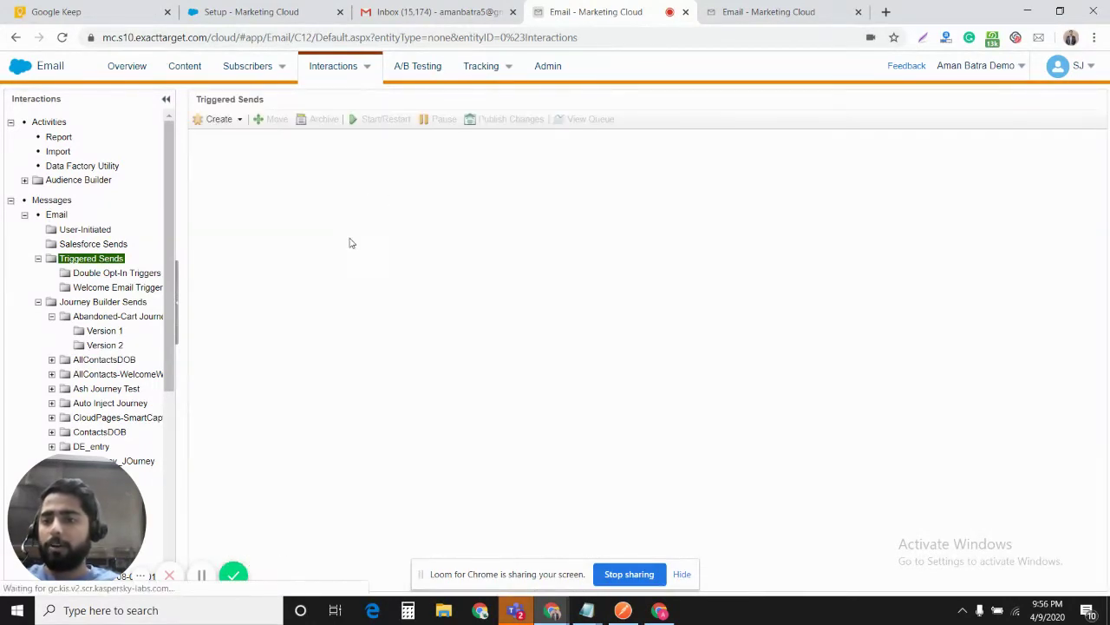
pyautogui.moveTo(308, 326); pyautogui.dragTo(213, 324)
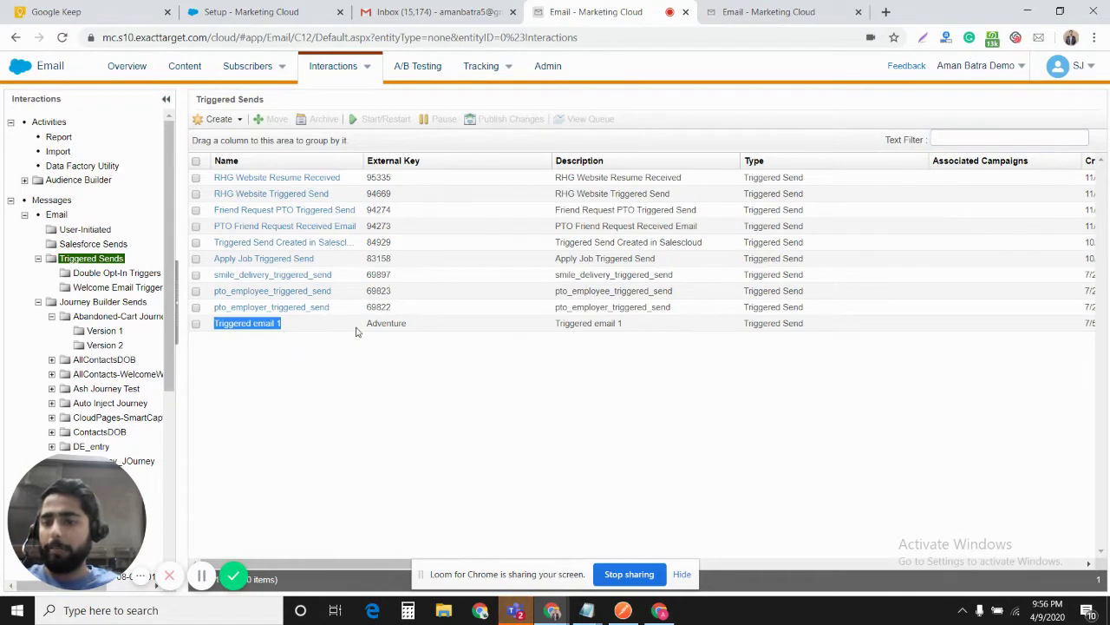
pyautogui.doubleClick(382, 326)
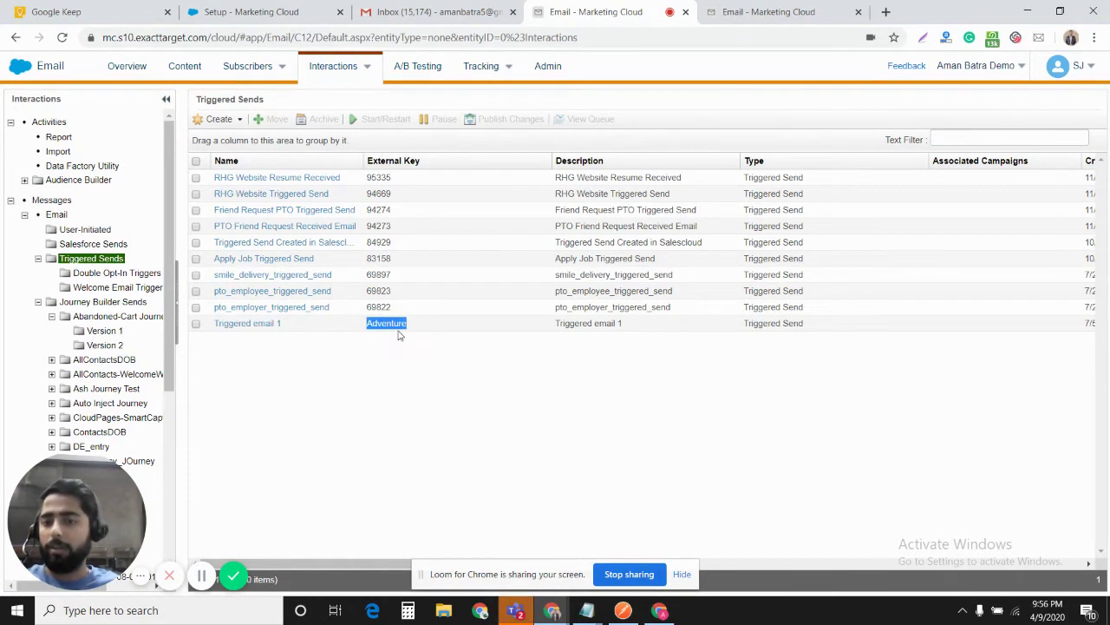
# Step: Open Postman's triggered send request and check the key:Adventure part of its URL
pyautogui.click(623, 610)
pyautogui.click(566, 117)
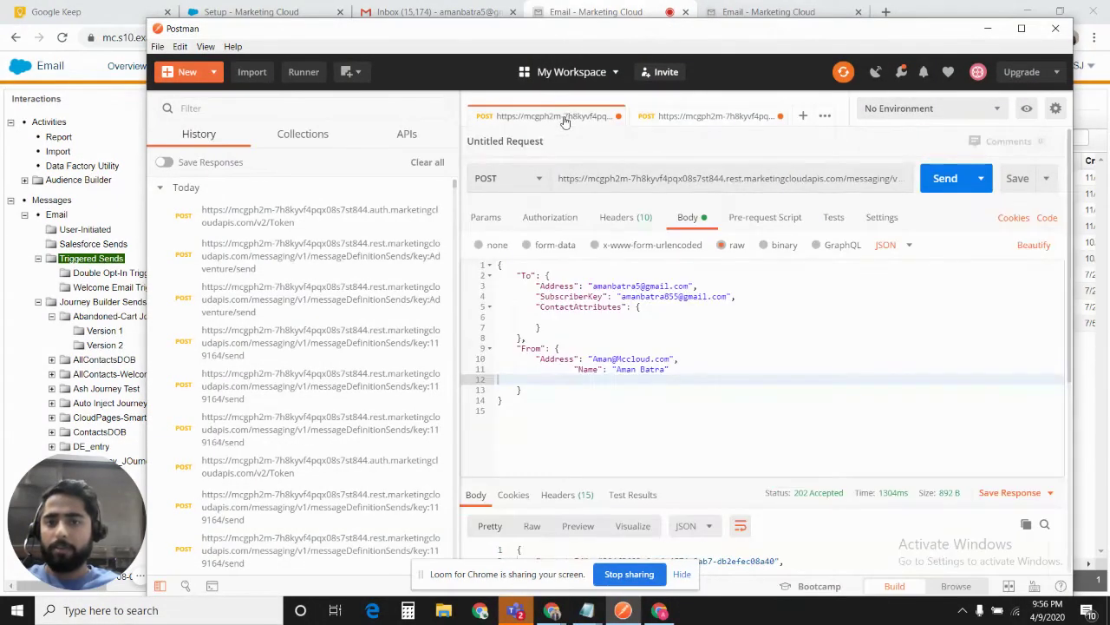
pyautogui.doubleClick(621, 176)
pyautogui.click(694, 202)
pyautogui.doubleClick(623, 202)
pyautogui.moveTo(607, 205); pyautogui.dragTo(651, 205)
pyautogui.press('Right')
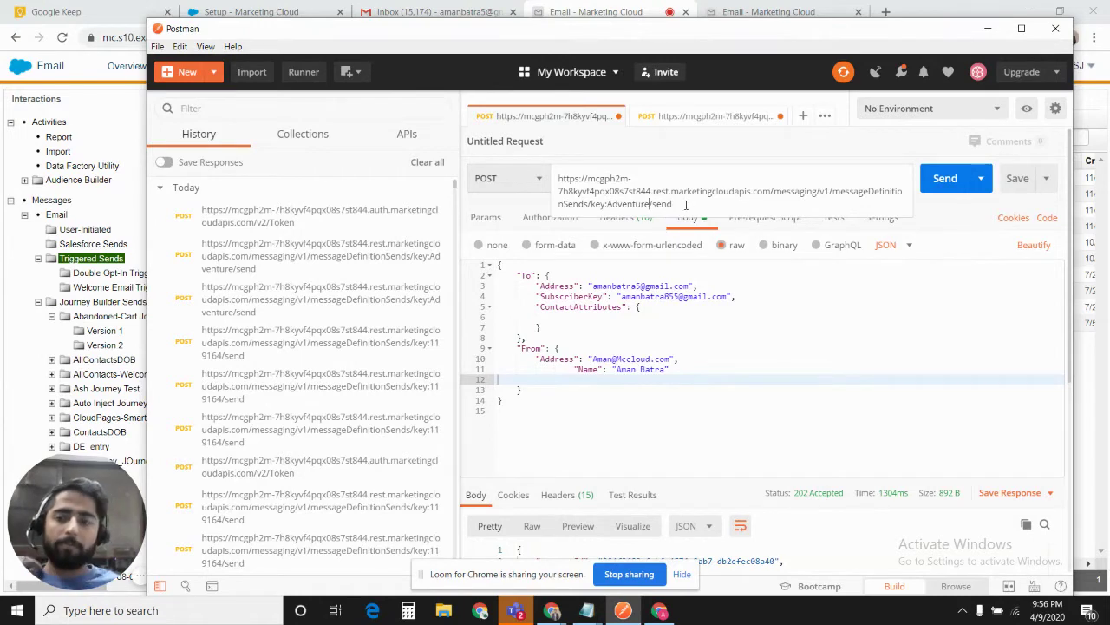
pyautogui.moveTo(608, 204); pyautogui.dragTo(652, 204)
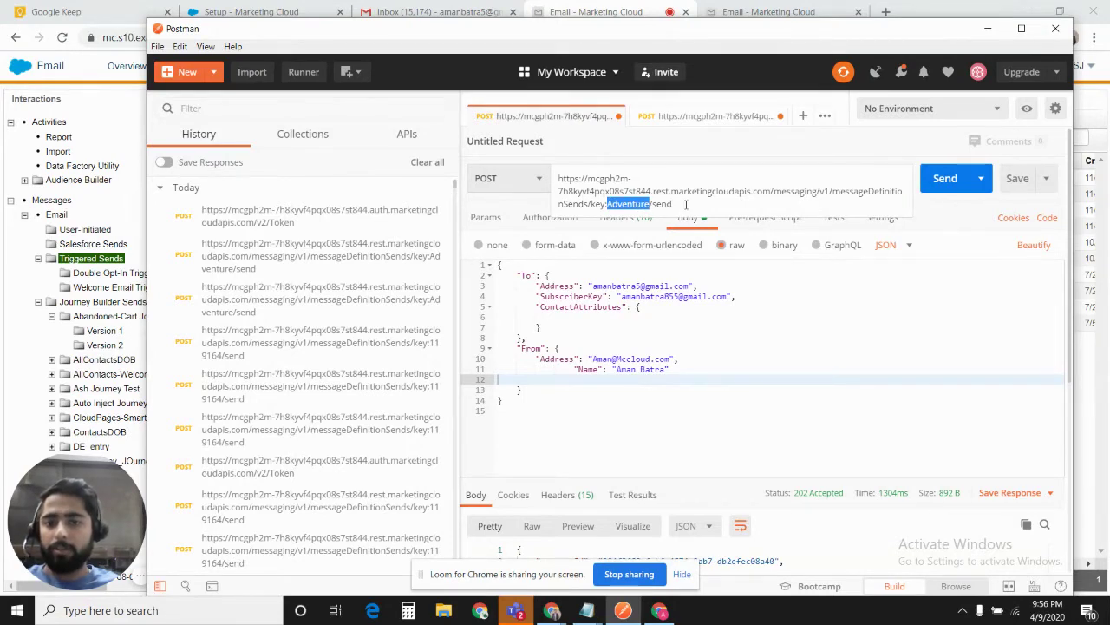
# Step: Review the request body JSON
pyautogui.click(648, 320)
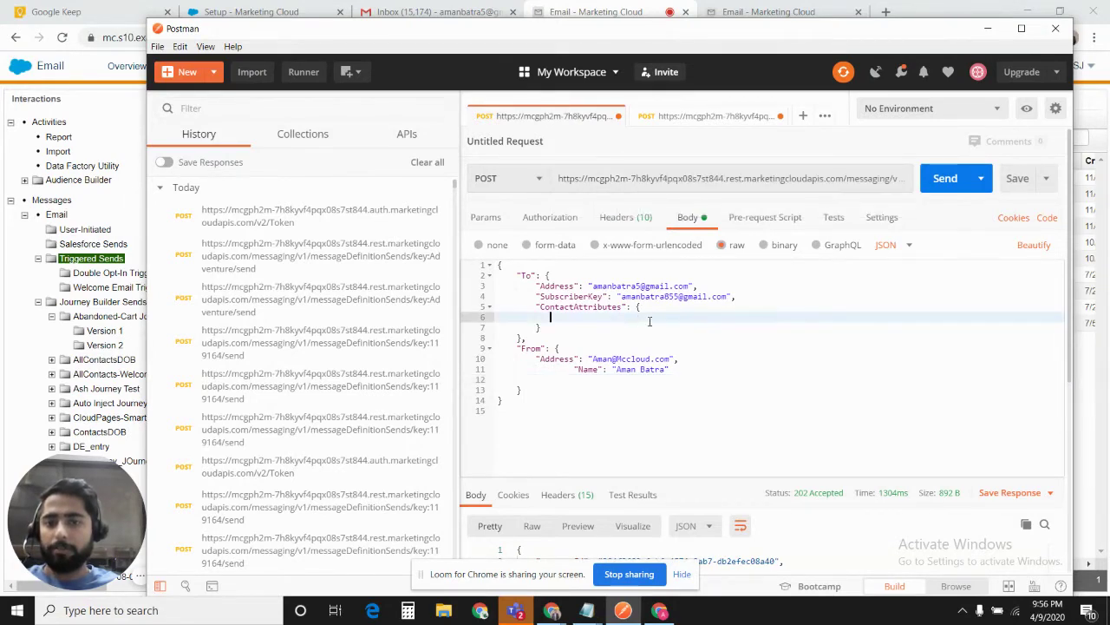
pyautogui.moveTo(512, 269); pyautogui.dragTo(521, 390)
pyautogui.click(521, 387)
pyautogui.click(499, 264)
pyautogui.moveTo(499, 264); pyautogui.dragTo(536, 409)
pyautogui.click(535, 409)
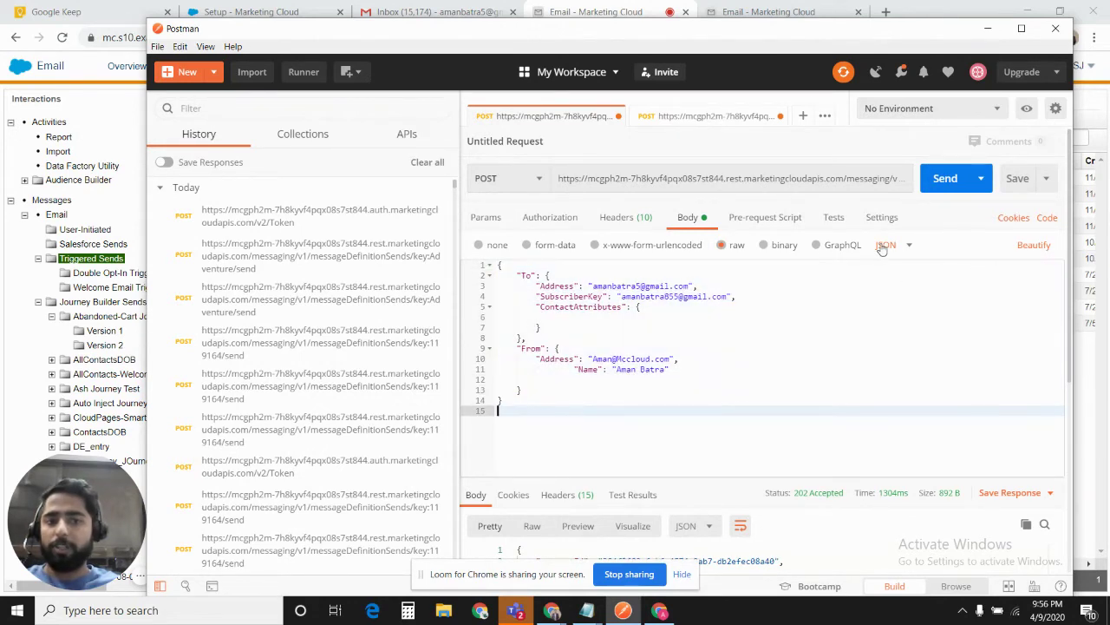
# Step: Check the recipient address and insert 7 before 855 in the SubscriberKey value
pyautogui.click(608, 287)
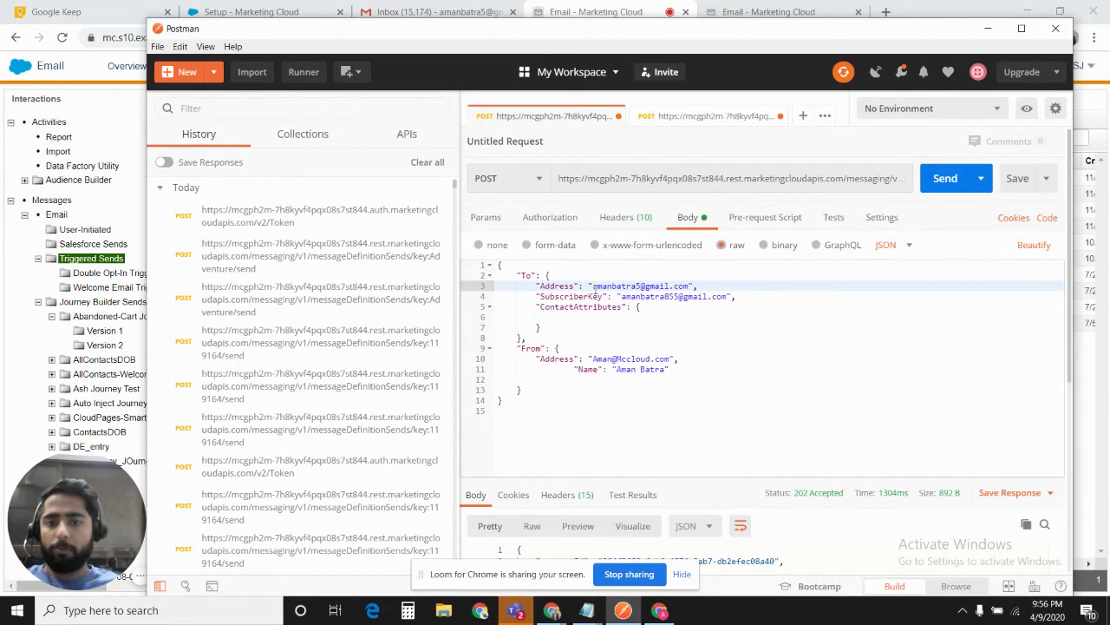
pyautogui.moveTo(593, 286); pyautogui.dragTo(686, 286)
pyautogui.moveTo(622, 299); pyautogui.dragTo(728, 297)
pyautogui.click(729, 297)
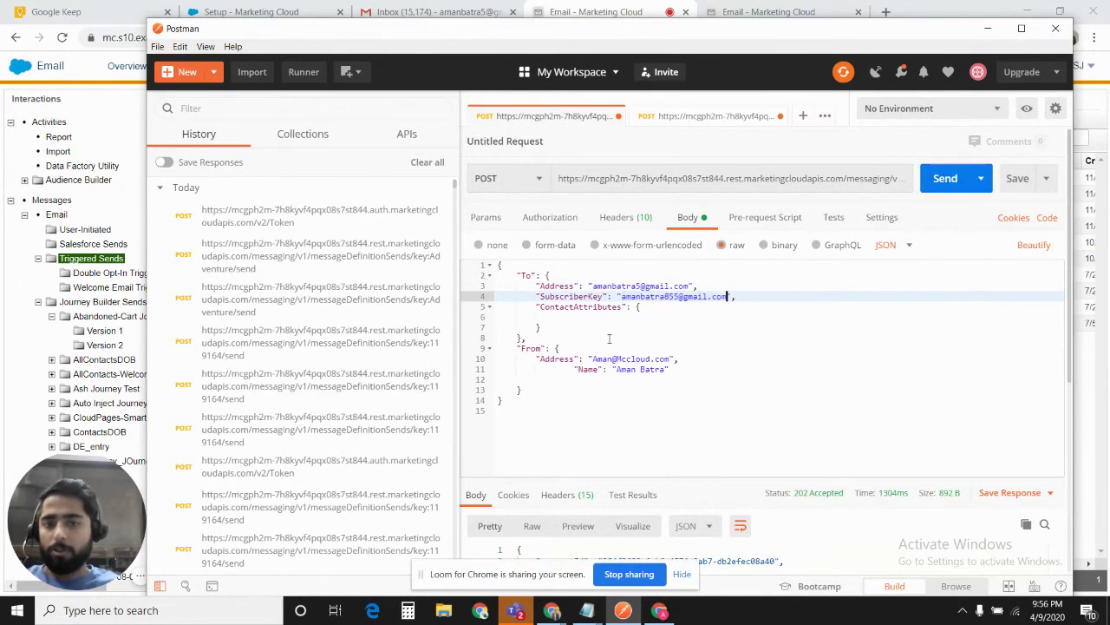
pyautogui.moveTo(622, 296); pyautogui.dragTo(728, 298)
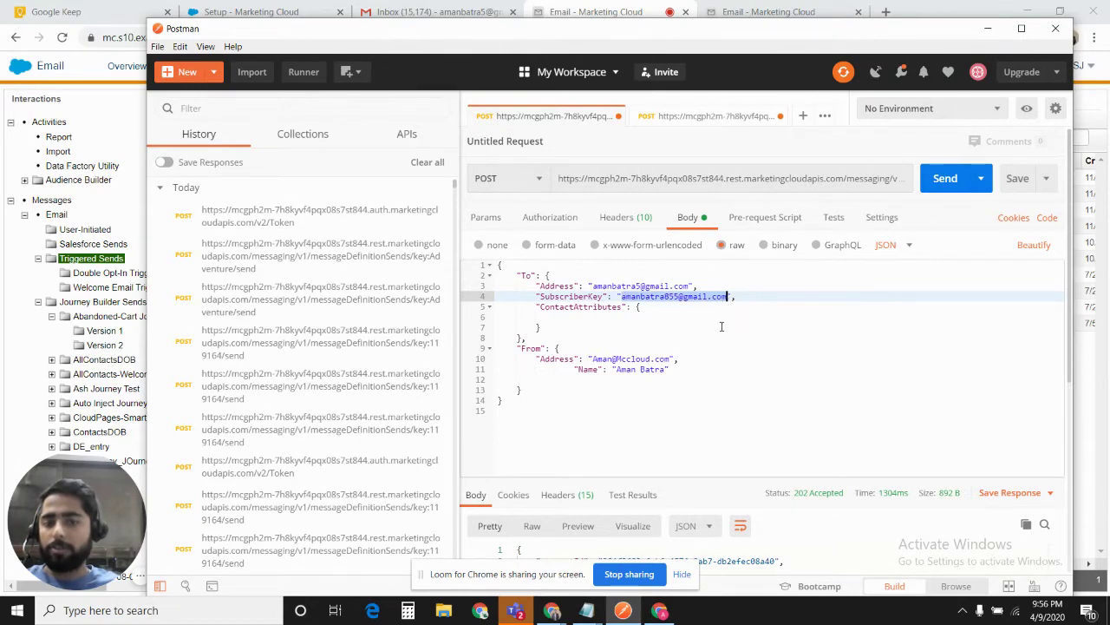
pyautogui.click(664, 298)
pyautogui.write('7')
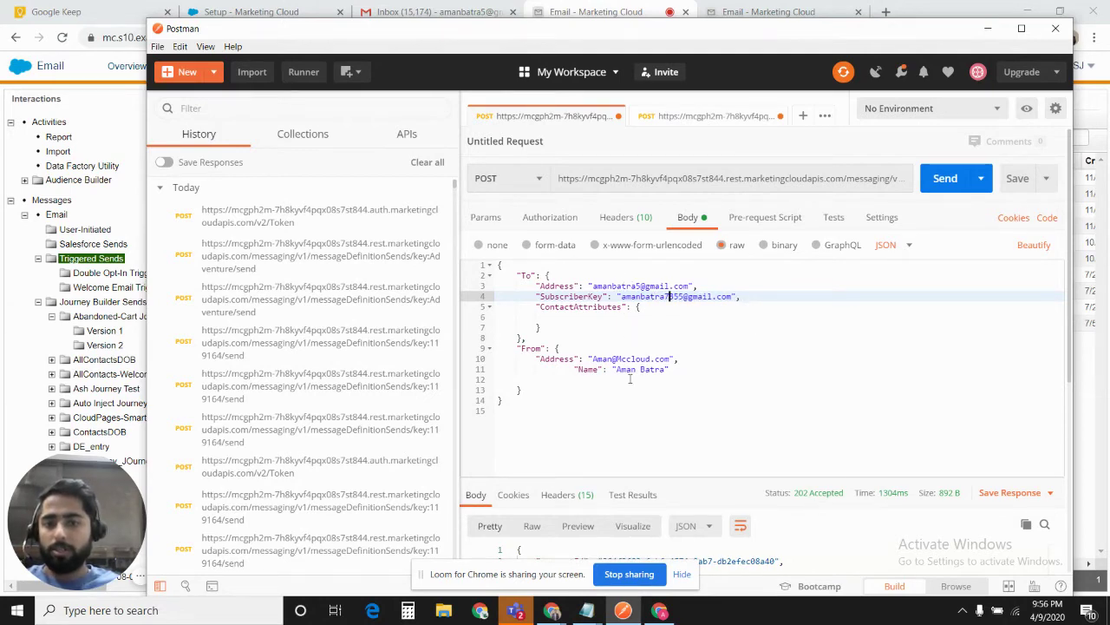
# Step: Change the sender address domain from Mccloud to mccloud, then view the request headers
pyautogui.moveTo(592, 362); pyautogui.dragTo(672, 370)
pyautogui.click(614, 373)
pyautogui.moveTo(593, 358); pyautogui.dragTo(668, 360)
pyautogui.click(625, 359)
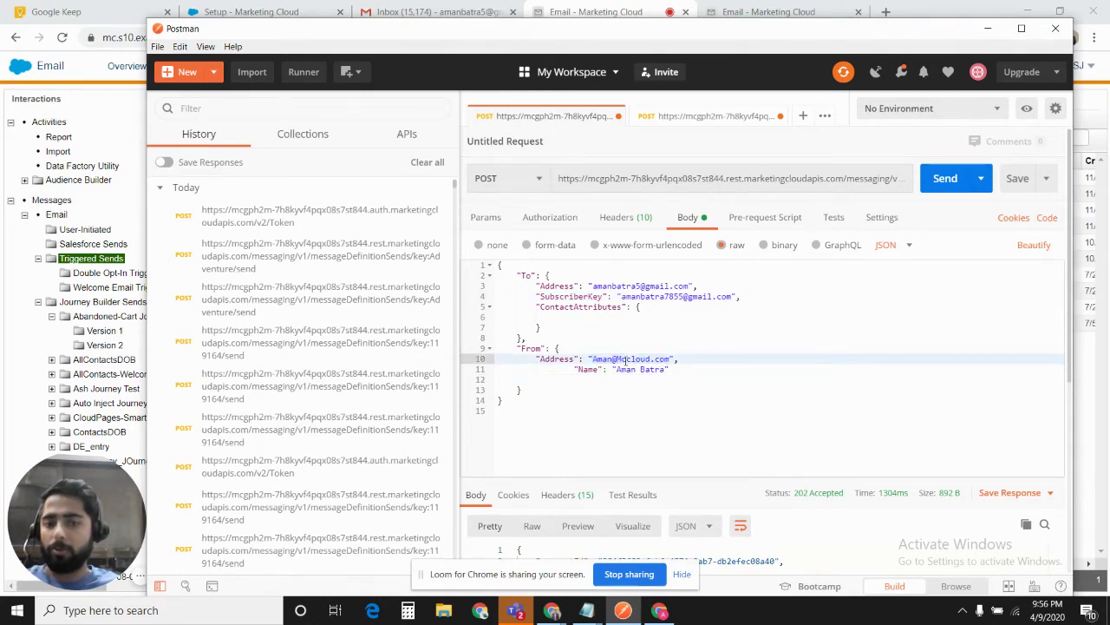
pyautogui.press('BackSpace')
pyautogui.write('mc')
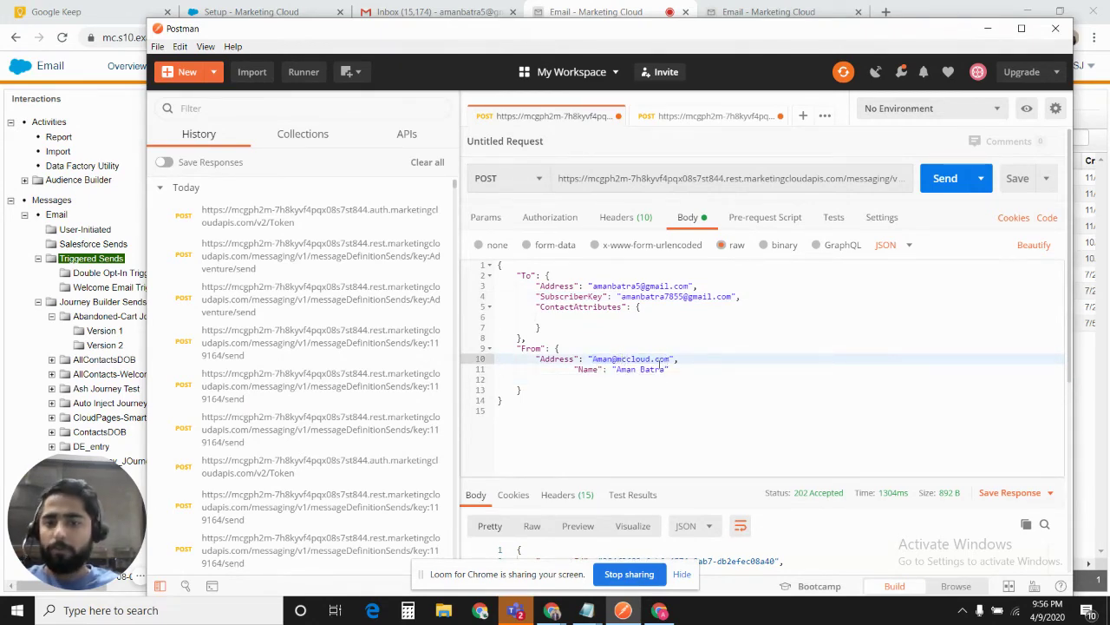
pyautogui.click(664, 389)
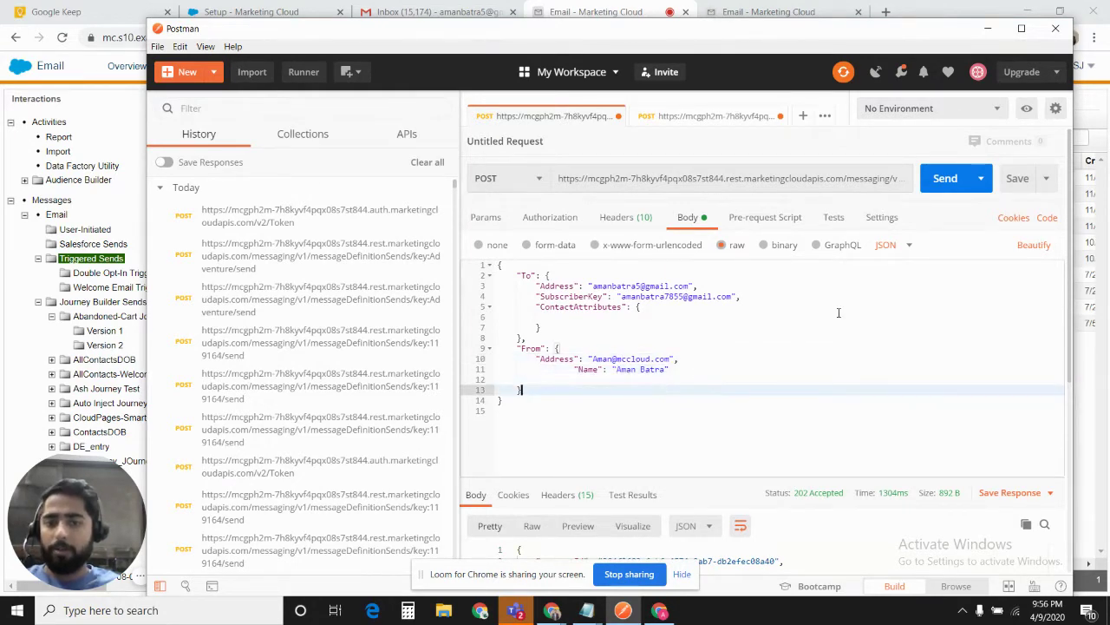
pyautogui.click(635, 221)
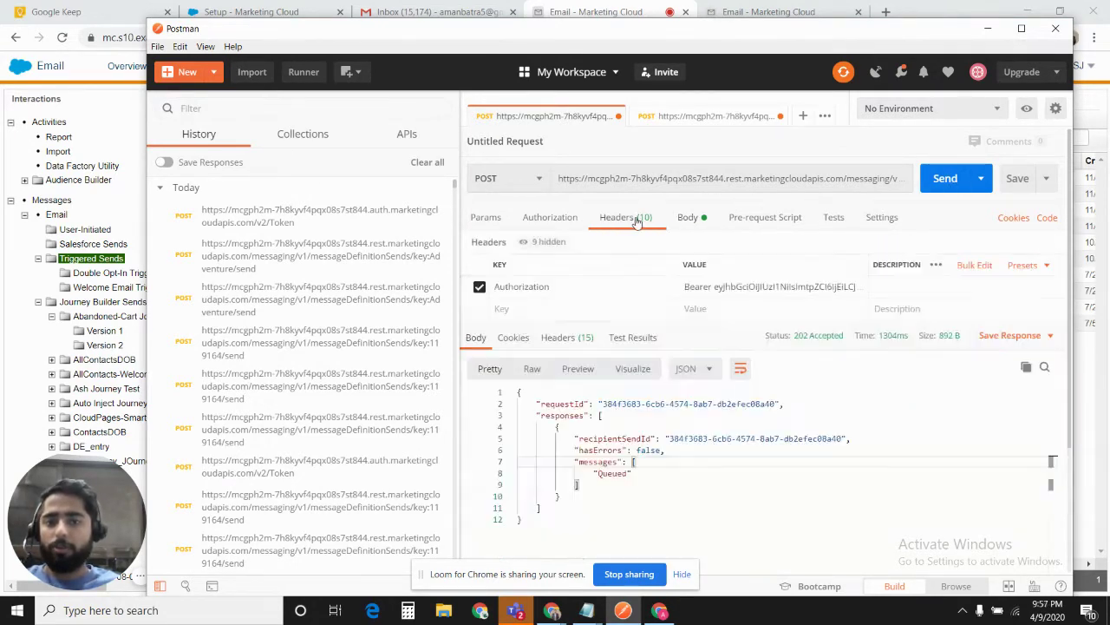
# Step: Locate the old Bearer token in the triggered-send request's Authorization header
pyautogui.doubleClick(523, 287)
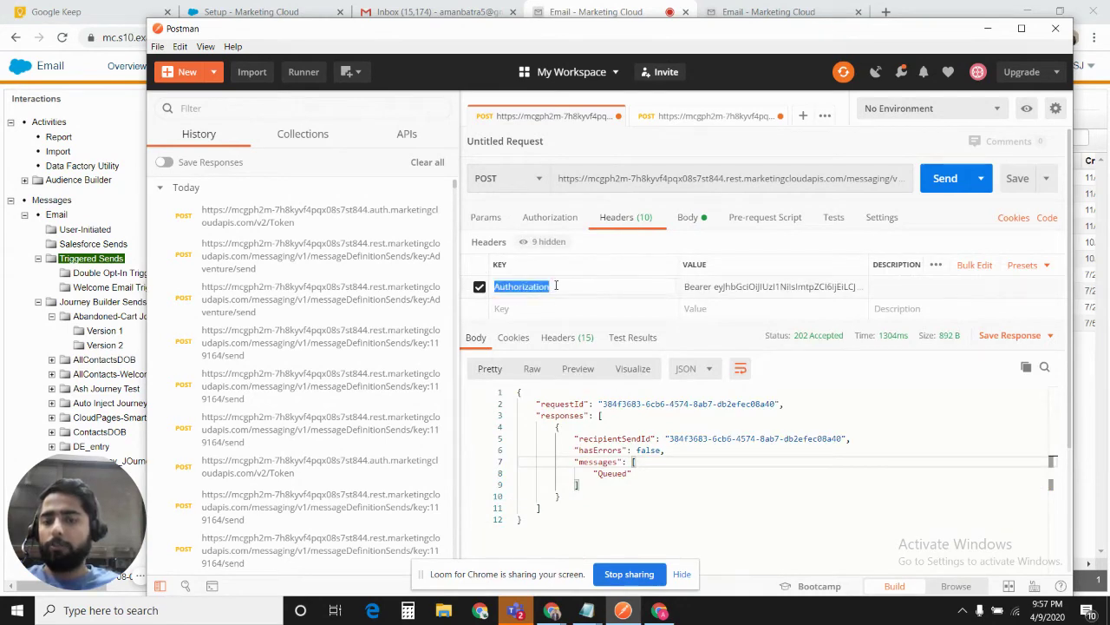
pyautogui.click(700, 119)
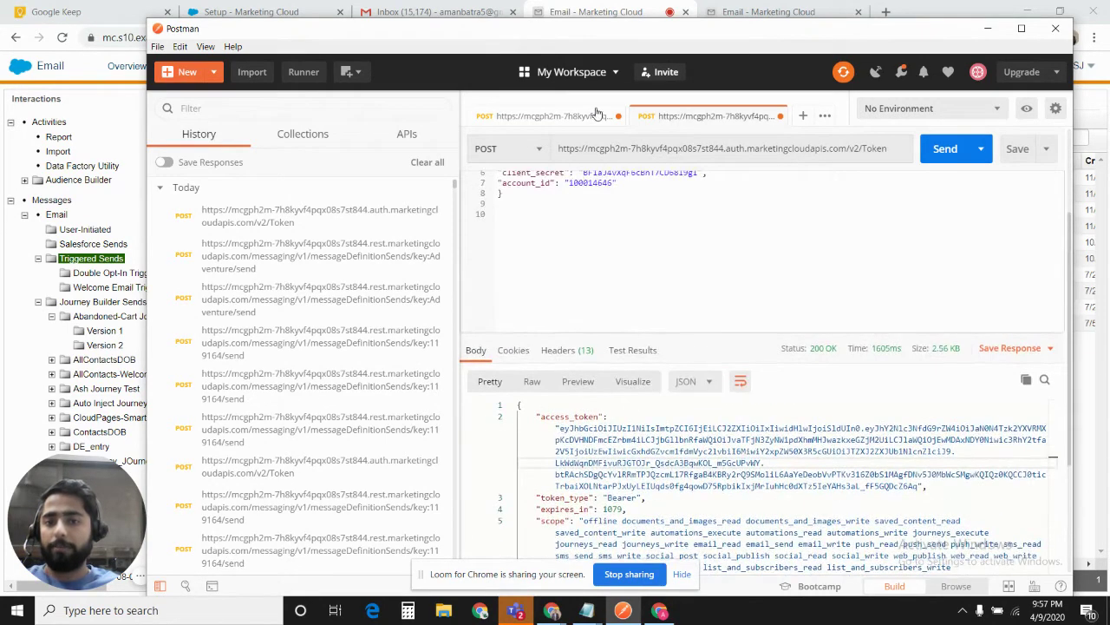
pyautogui.click(575, 119)
pyautogui.doubleClick(550, 293)
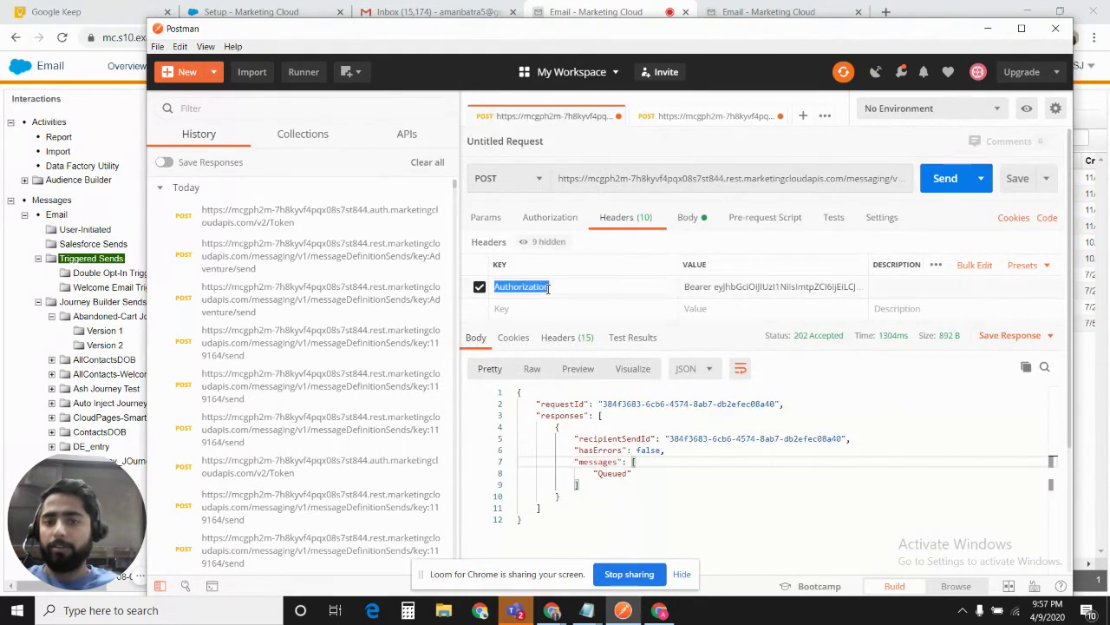
pyautogui.click(718, 286)
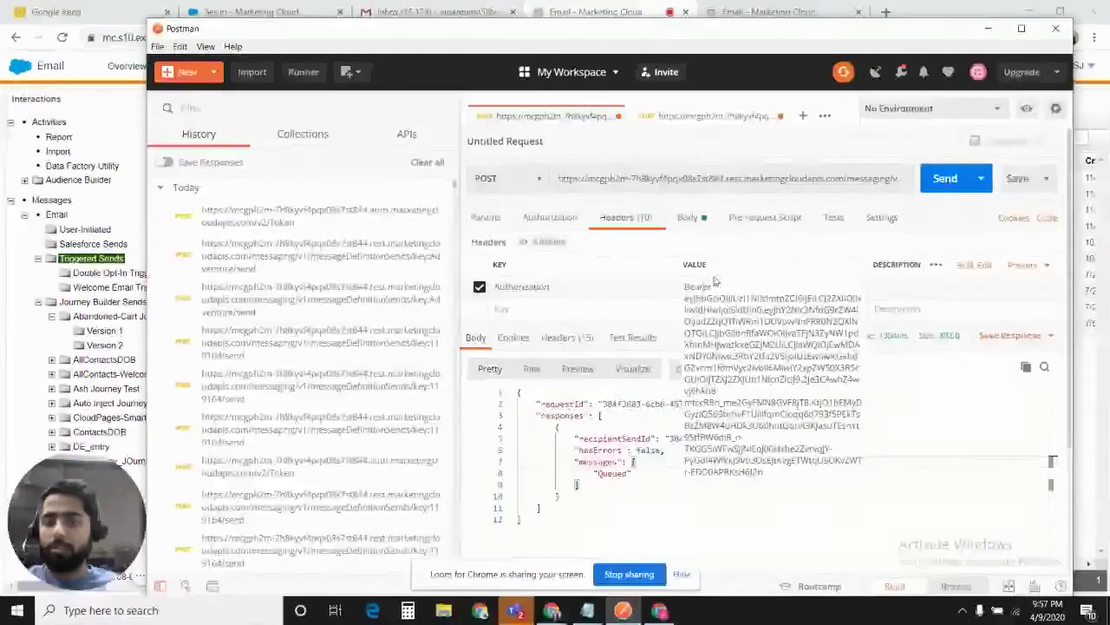
pyautogui.doubleClick(701, 287)
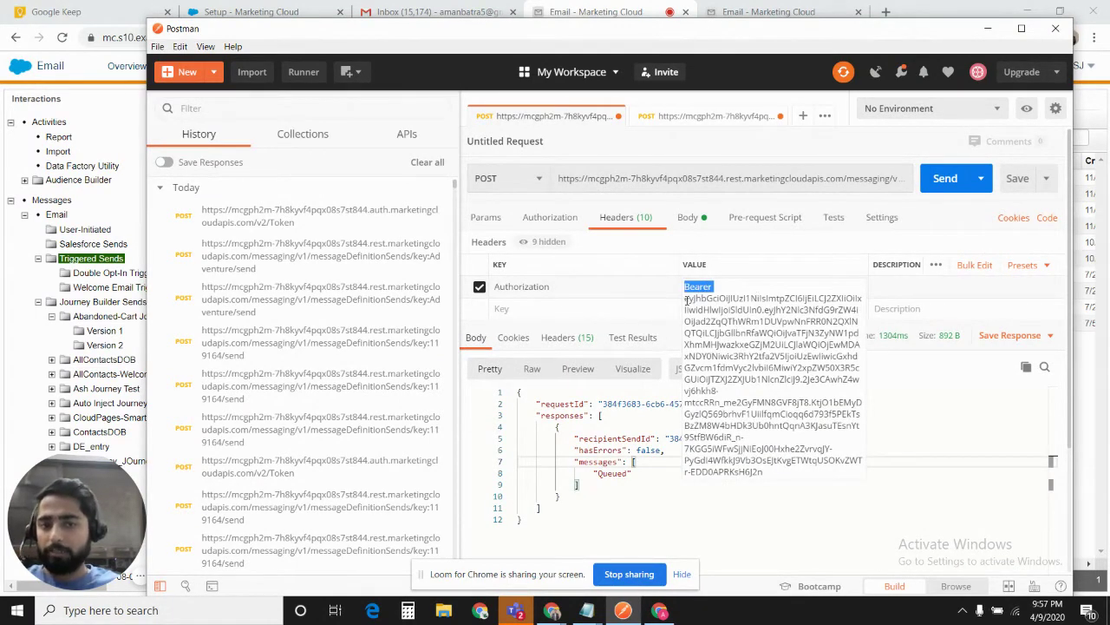
pyautogui.doubleClick(735, 378)
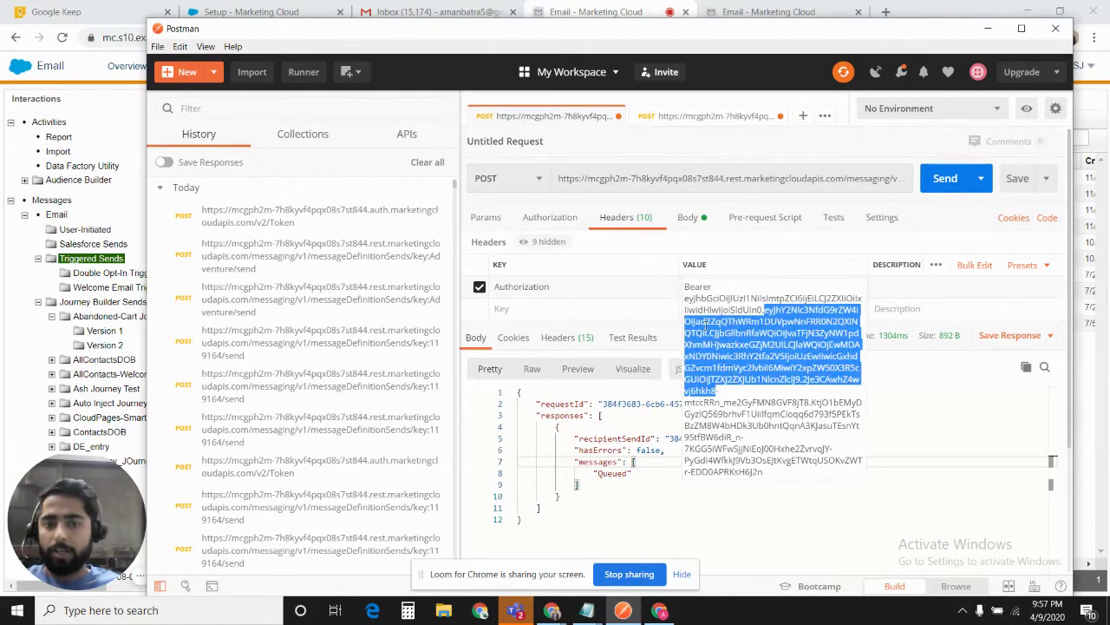
pyautogui.moveTo(685, 299); pyautogui.dragTo(785, 470)
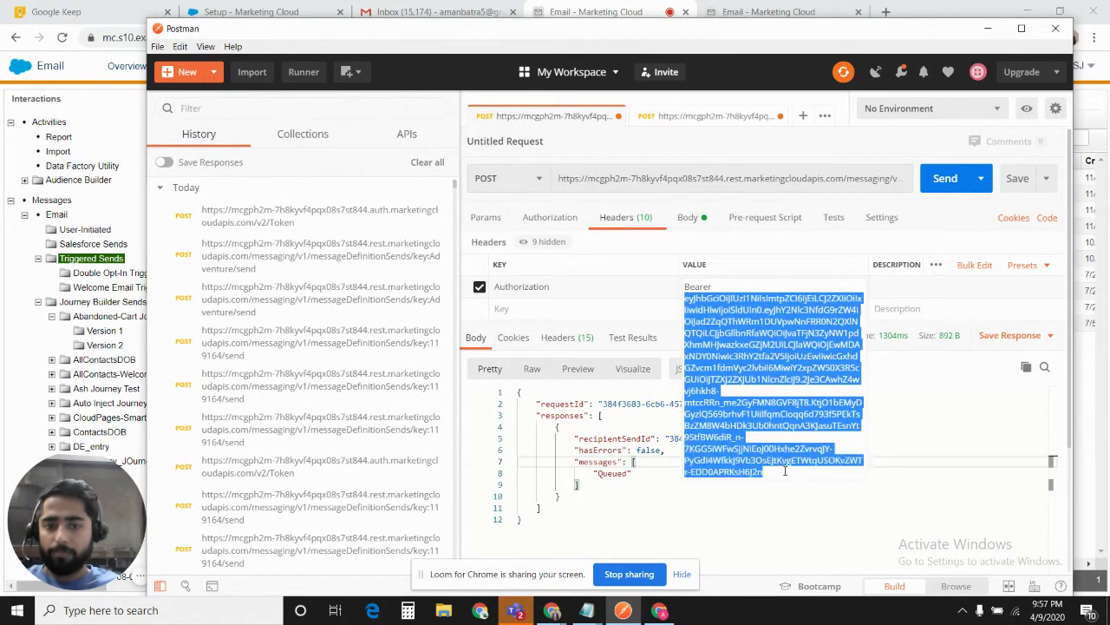
# Step: Select the new access_token value in the token request's response
pyautogui.click(730, 117)
pyautogui.moveTo(560, 427); pyautogui.dragTo(917, 487)
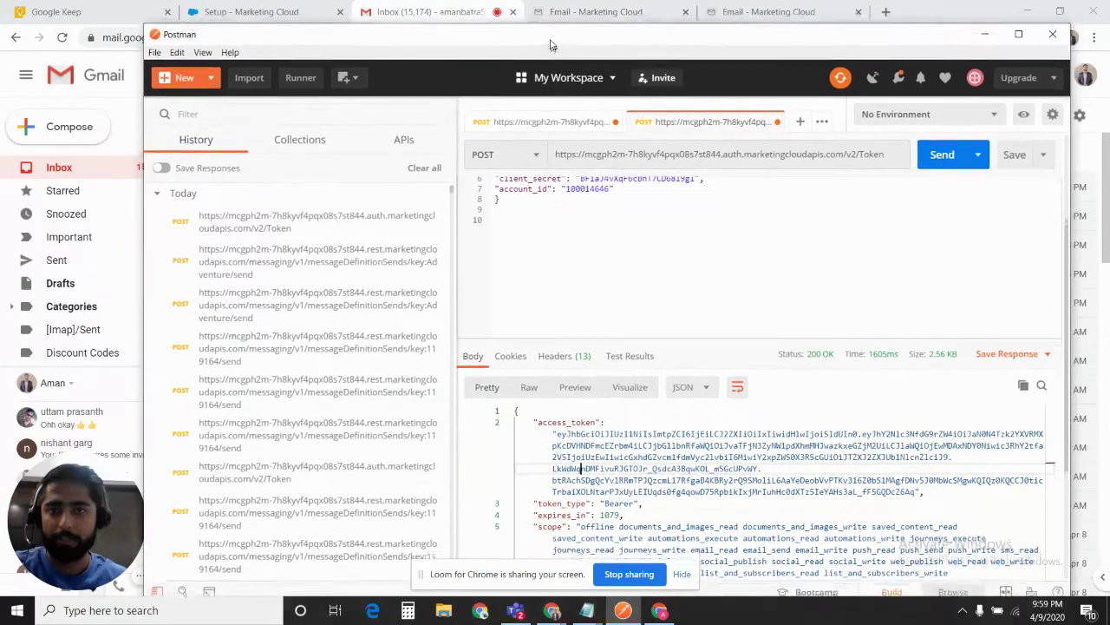
pyautogui.press('Down')
pyautogui.press('Down')
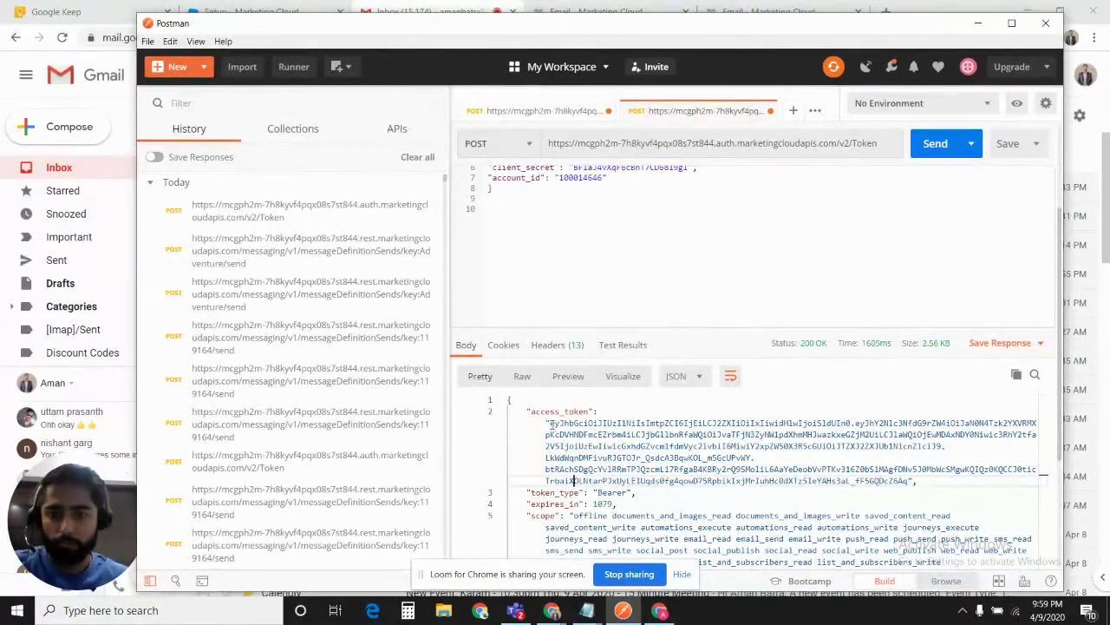
pyautogui.moveTo(550, 424); pyautogui.dragTo(910, 481)
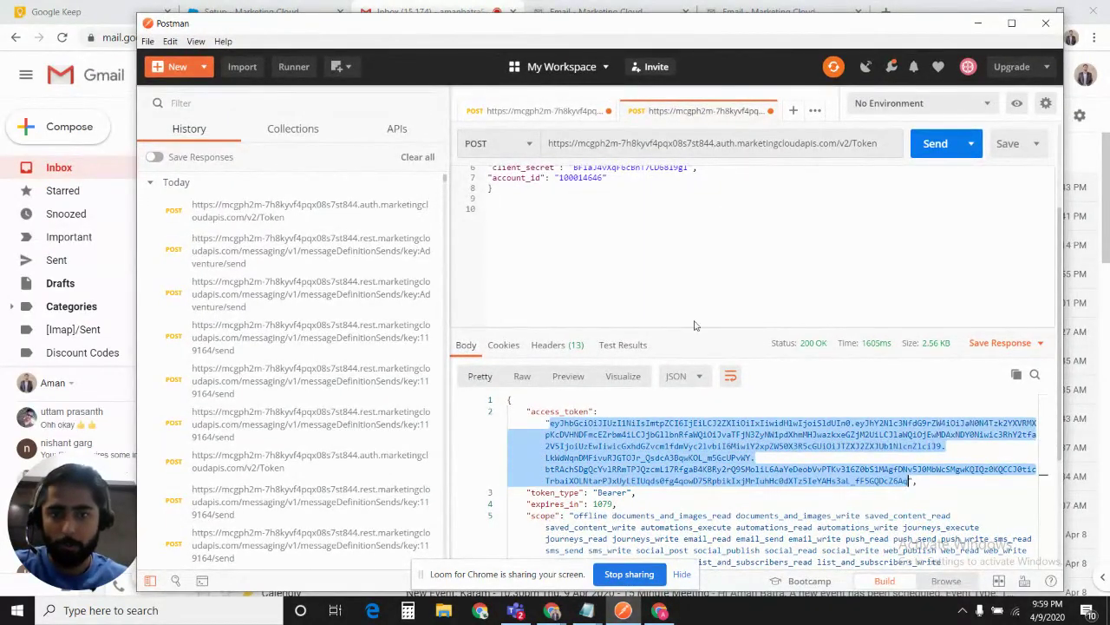
# Step: Paste the new access token over the old one after Bearer in the Authorization header
pyautogui.click(547, 112)
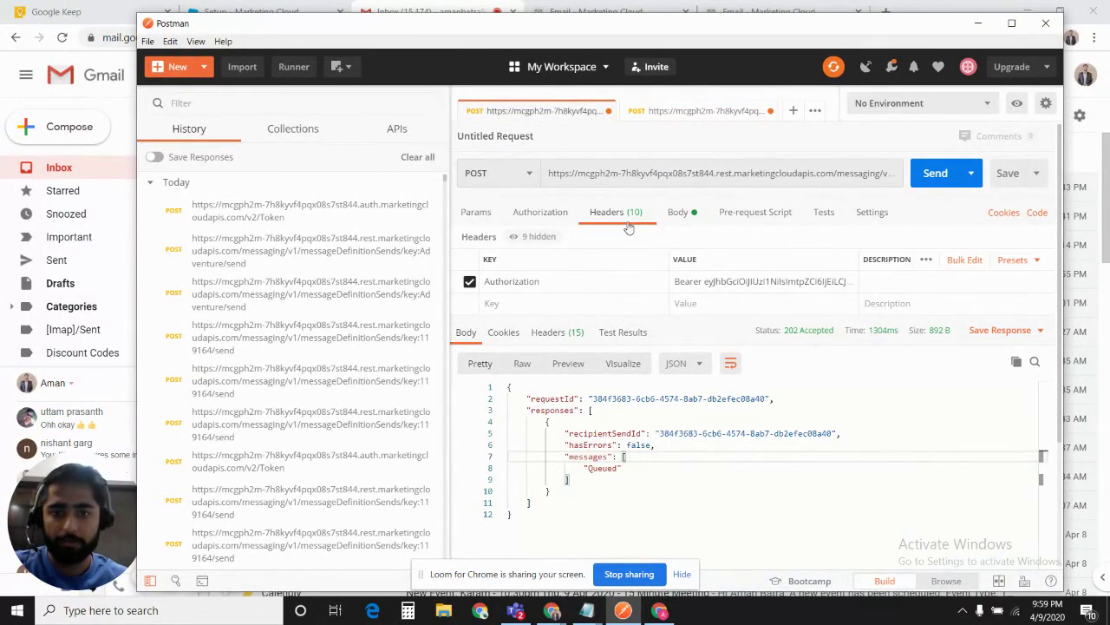
pyautogui.click(682, 214)
pyautogui.click(610, 213)
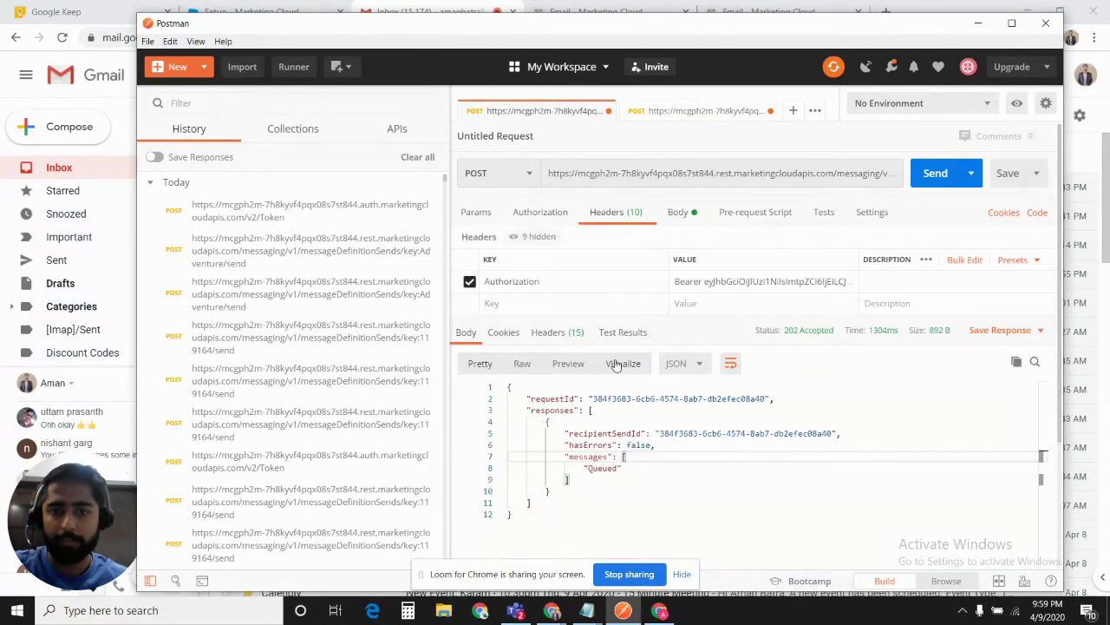
pyautogui.click(541, 335)
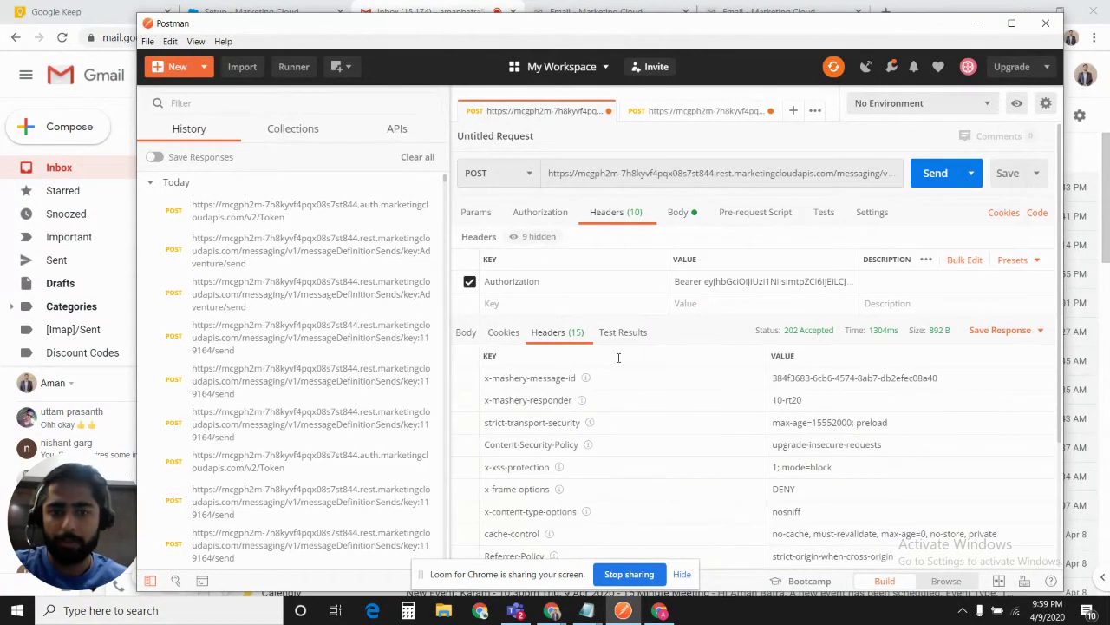
pyautogui.doubleClick(704, 310)
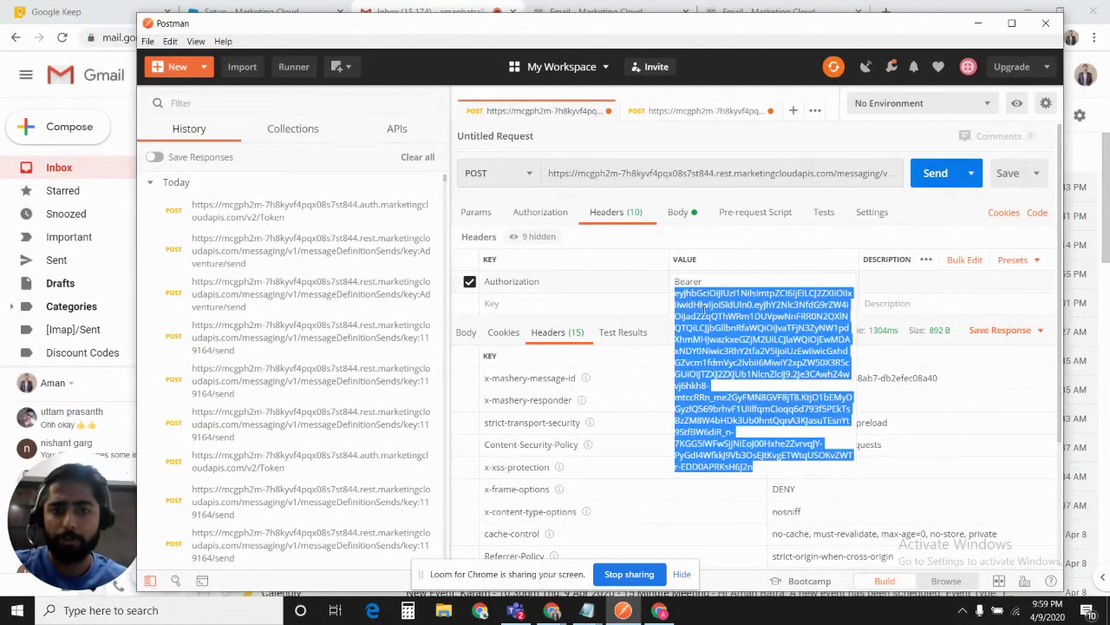
pyautogui.hotkey('ctrl', 'v')
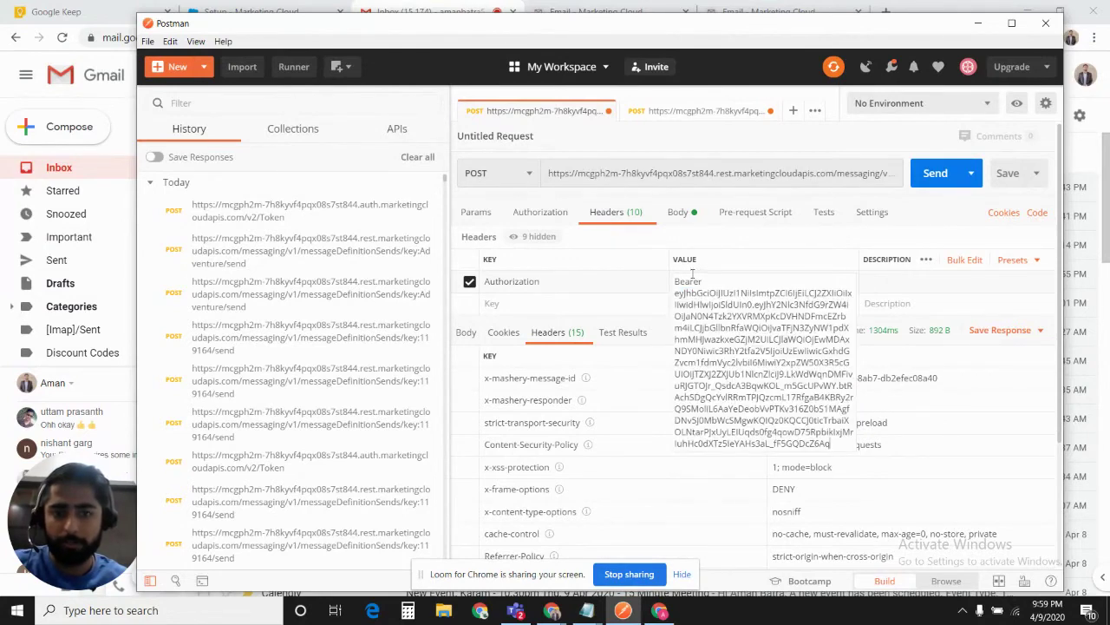
pyautogui.doubleClick(689, 283)
pyautogui.click(691, 312)
pyautogui.moveTo(678, 293); pyautogui.dragTo(732, 323)
pyautogui.click(716, 284)
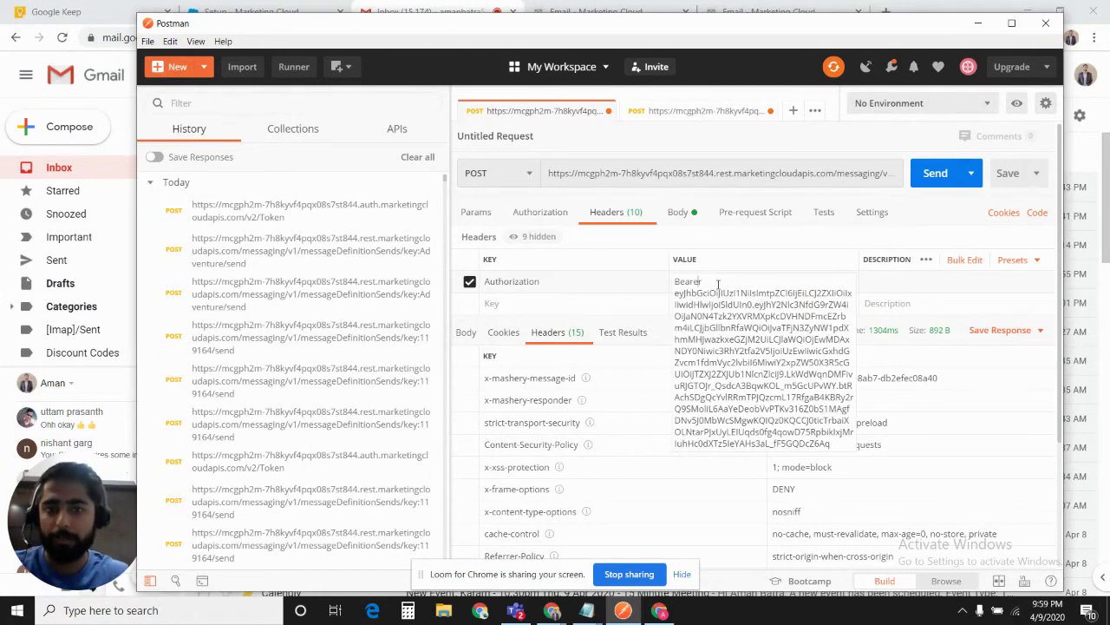
pyautogui.click(674, 213)
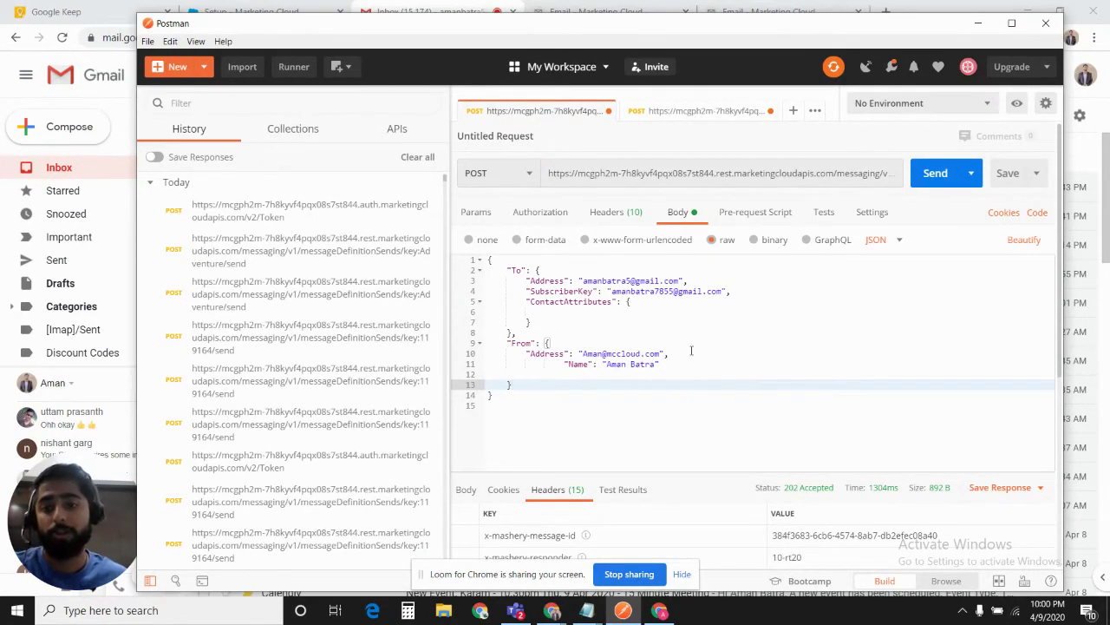
pyautogui.click(621, 174)
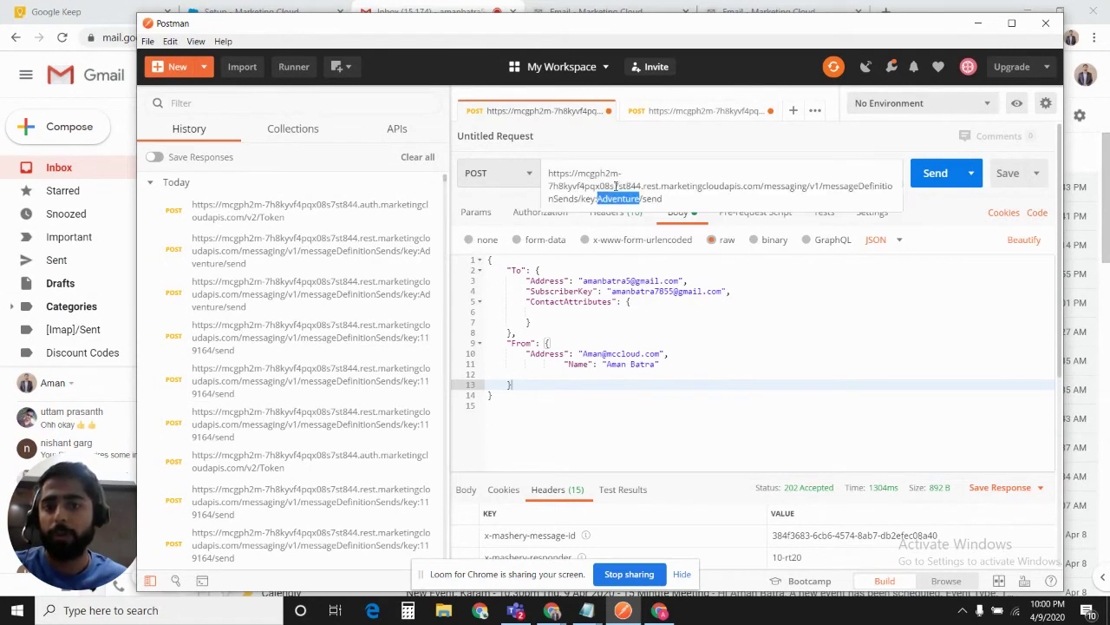
pyautogui.click(509, 176)
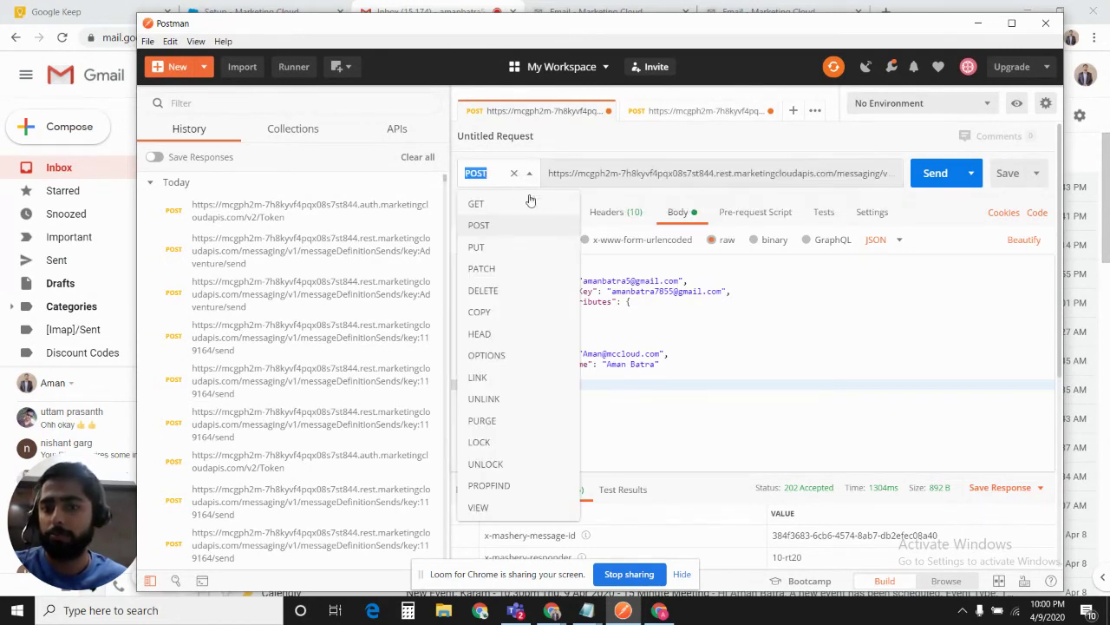
pyautogui.click(512, 173)
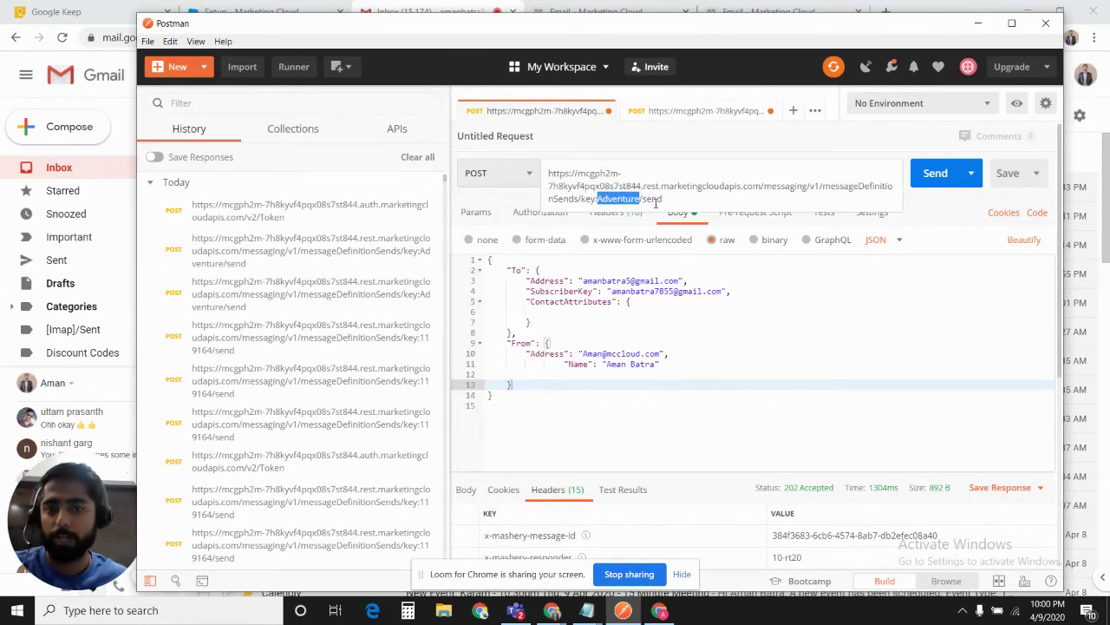
pyautogui.hotkey('ctrl', 'shift', 'Left')
pyautogui.click(607, 198)
pyautogui.doubleClick(621, 198)
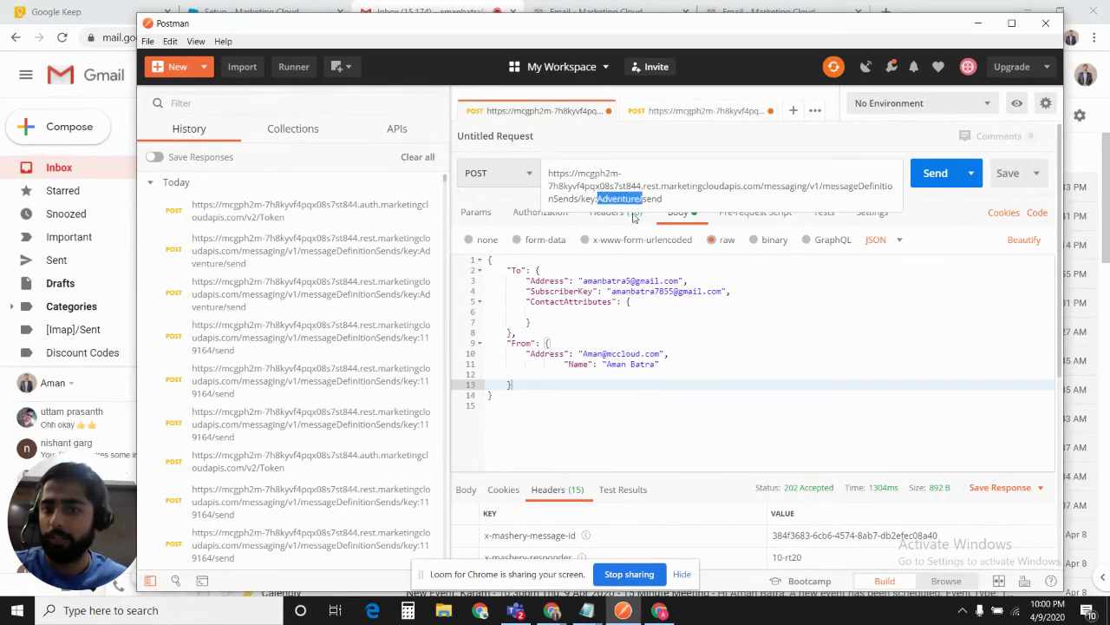
pyautogui.click(608, 291)
pyautogui.press('Up')
pyautogui.hotkey('ctrl', 'shift', 'Left')
pyautogui.press('Left')
pyautogui.moveTo(559, 291); pyautogui.dragTo(675, 291)
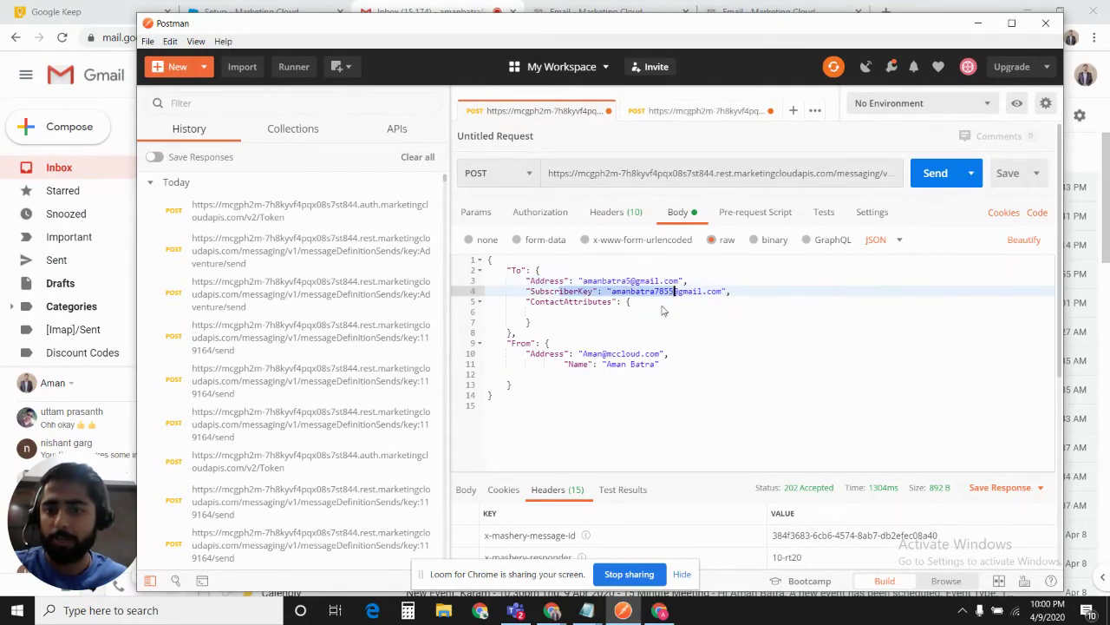
pyautogui.click(550, 312)
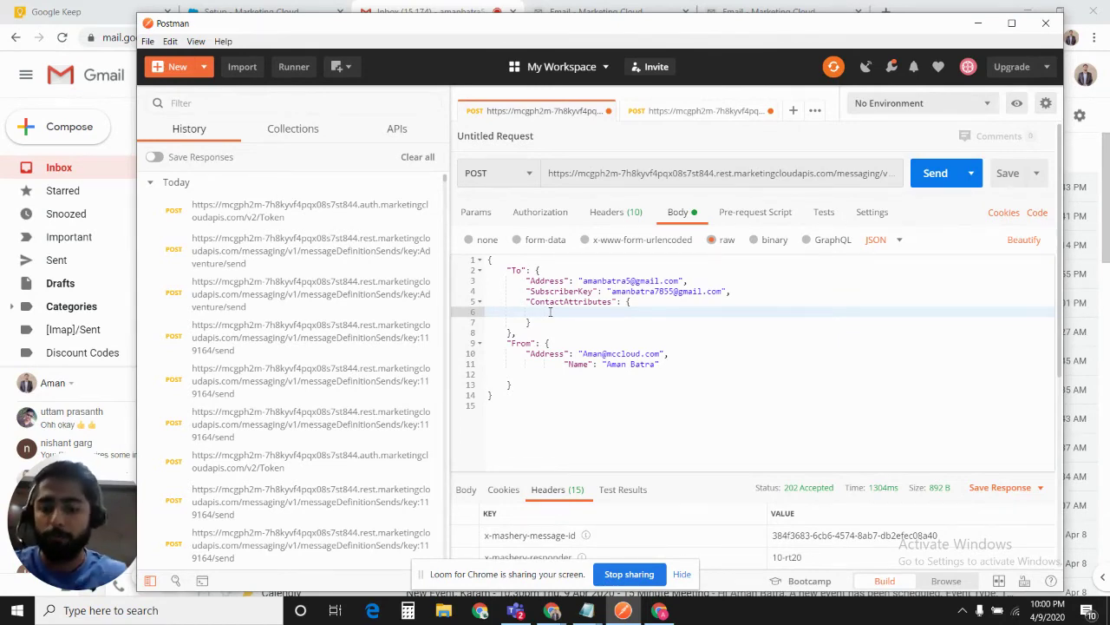
pyautogui.write('First Name:')
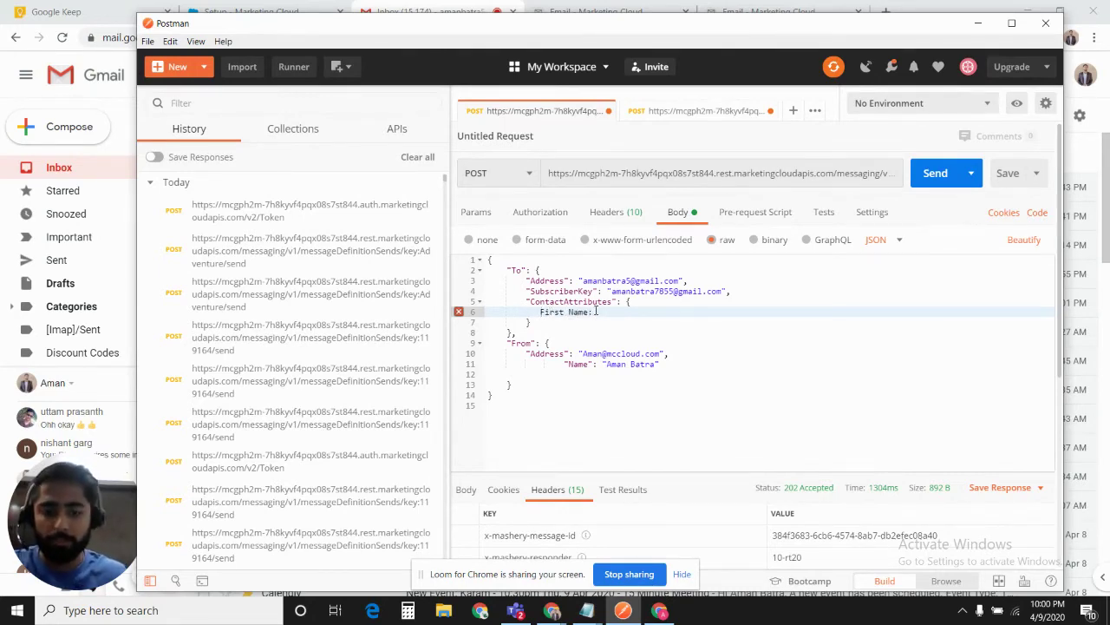
pyautogui.press('Home')
pyautogui.write('"')
pyautogui.write('": "Aman')
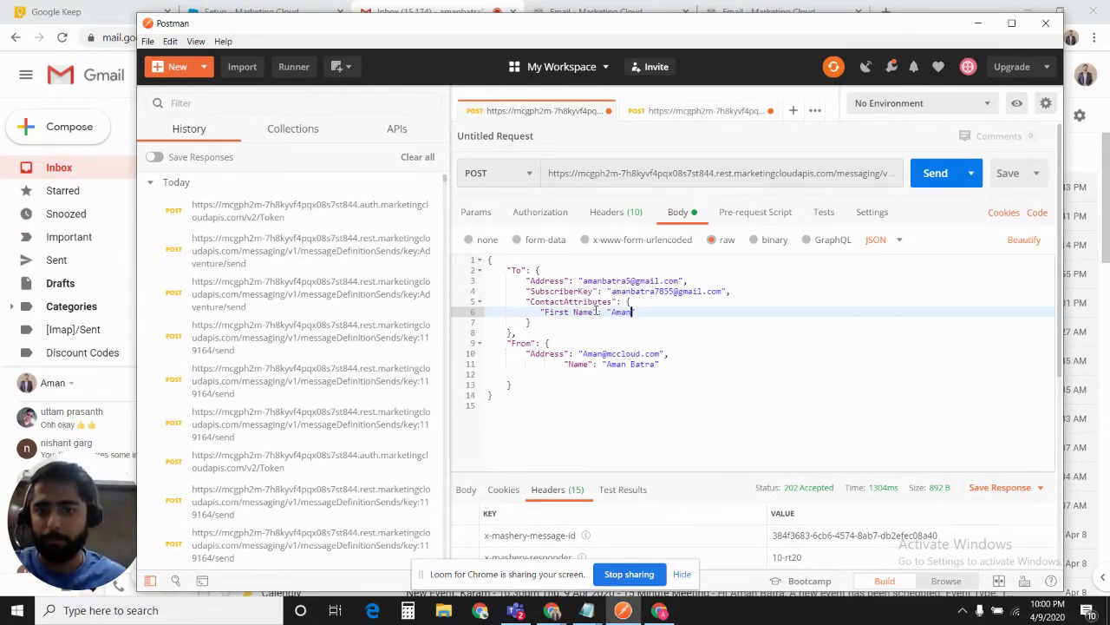
pyautogui.write('"')
pyautogui.moveTo(537, 311); pyautogui.dragTo(669, 315)
pyautogui.press('BackSpace')
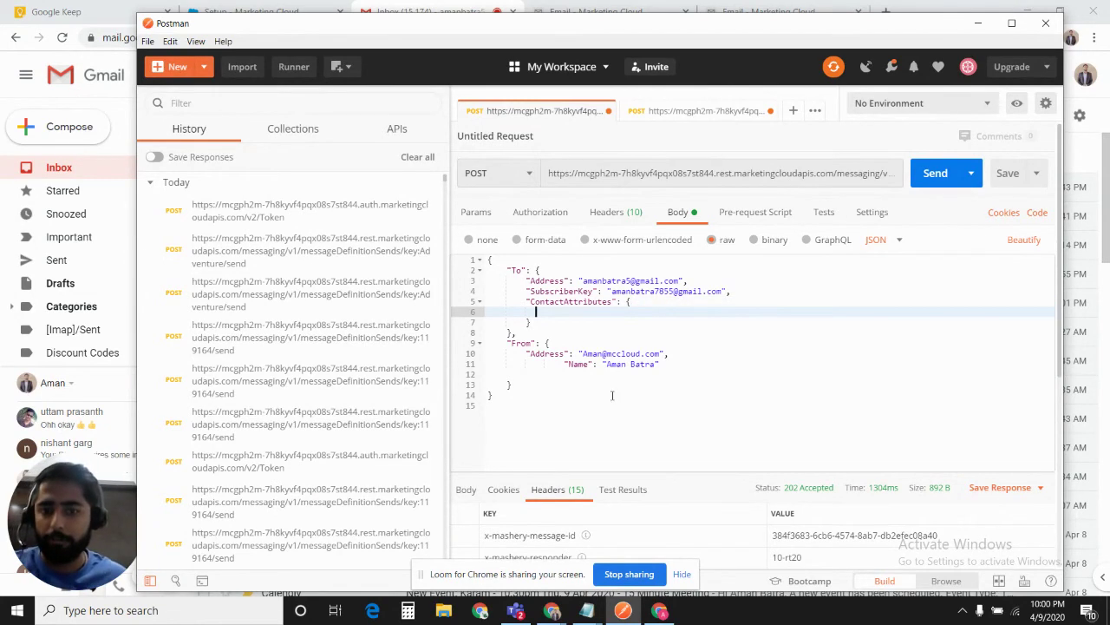
pyautogui.moveTo(527, 353); pyautogui.dragTo(566, 363)
# Step: Resend the request and confirm the response body shows 202 Accepted, hasErrors false, Queued
pyautogui.click(933, 173)
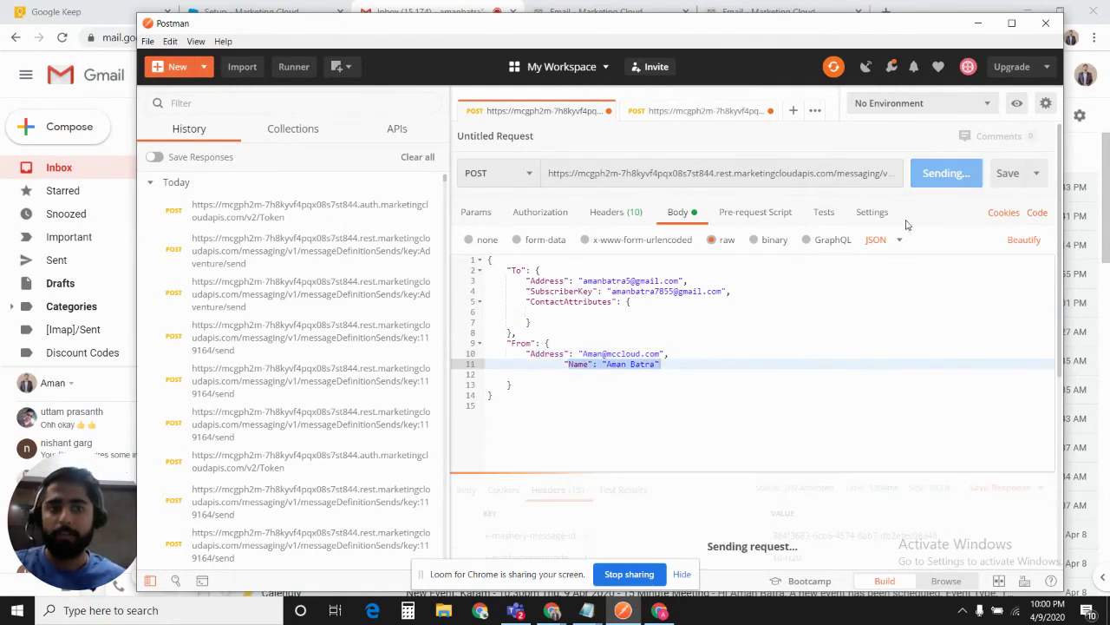
pyautogui.scroll(-5, 763, 409)
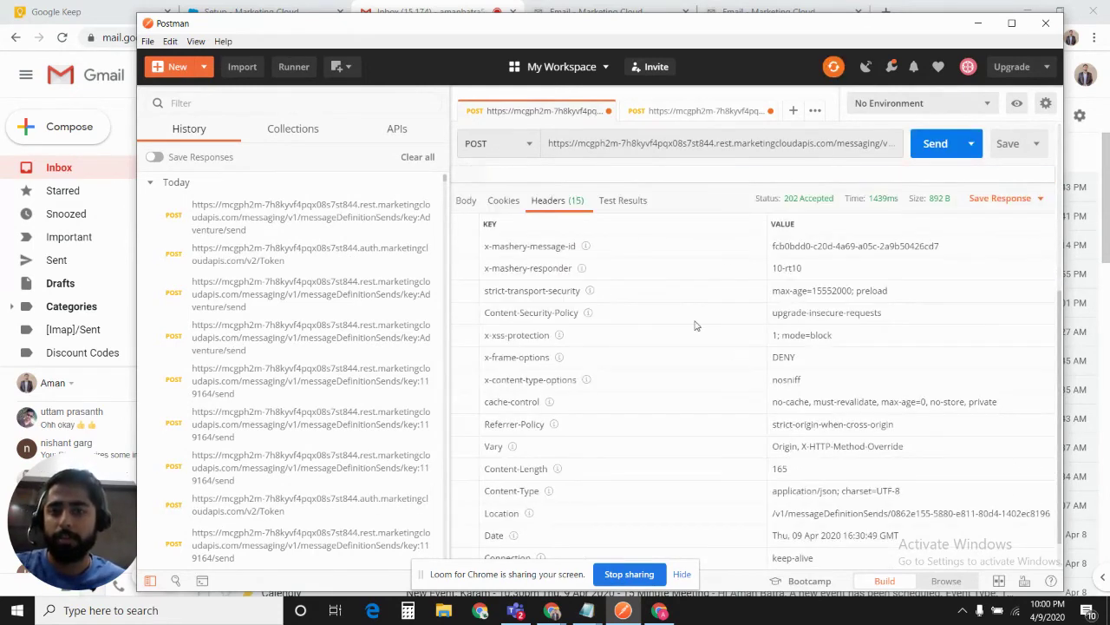
pyautogui.scroll(5, 695, 326)
pyautogui.scroll(-3, 523, 392)
pyautogui.click(466, 349)
pyautogui.scroll(-1, 668, 393)
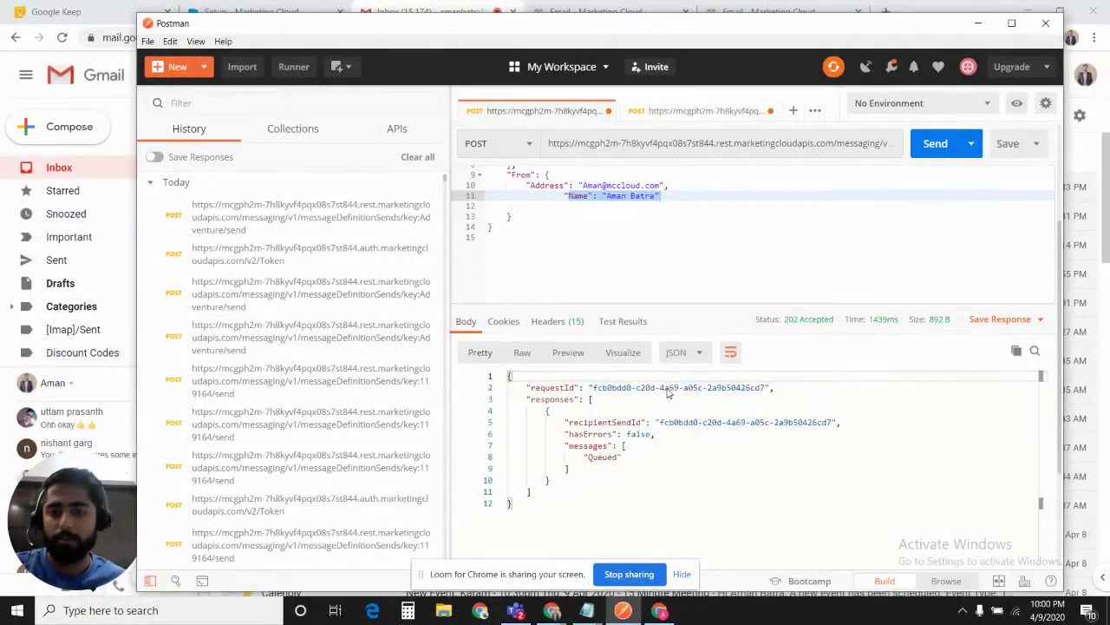
pyautogui.scroll(-2, 675, 365)
pyautogui.doubleClick(582, 313)
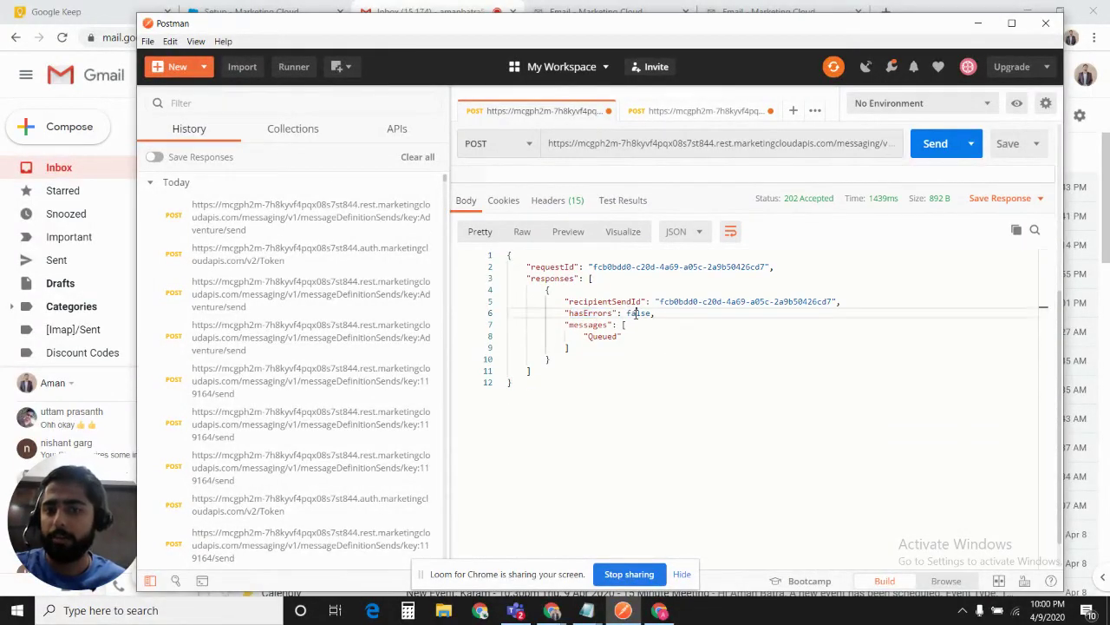
pyautogui.doubleClick(638, 314)
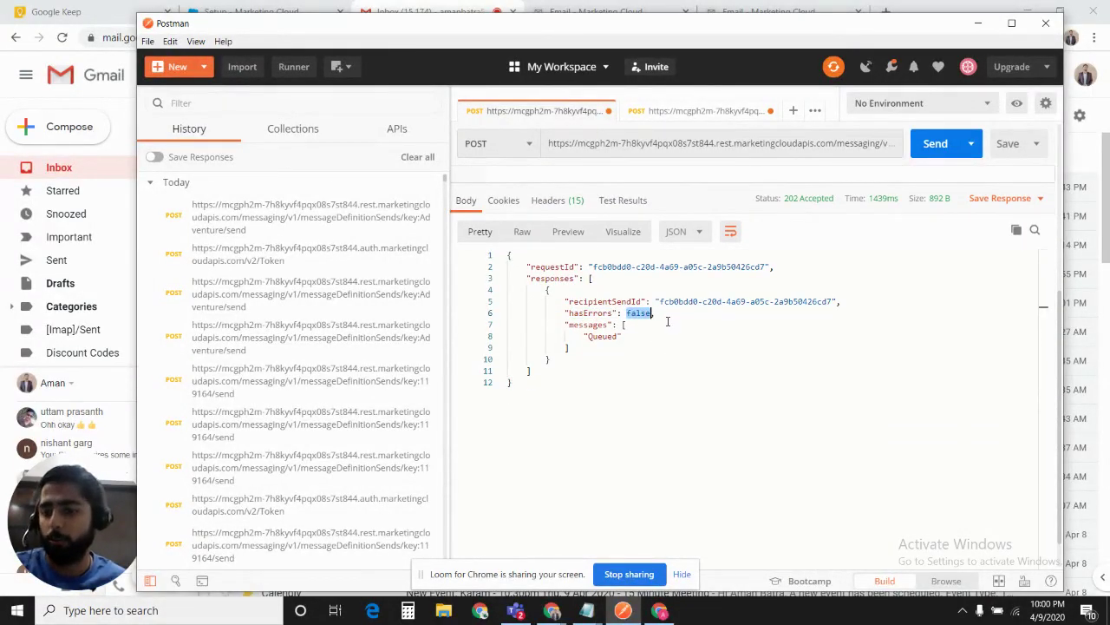
# Step: Return to the Marketing Cloud Triggered Sends list showing Triggered email 1 with key Adventure
pyautogui.click(442, 11)
pyautogui.click(260, 11)
pyautogui.click(598, 11)
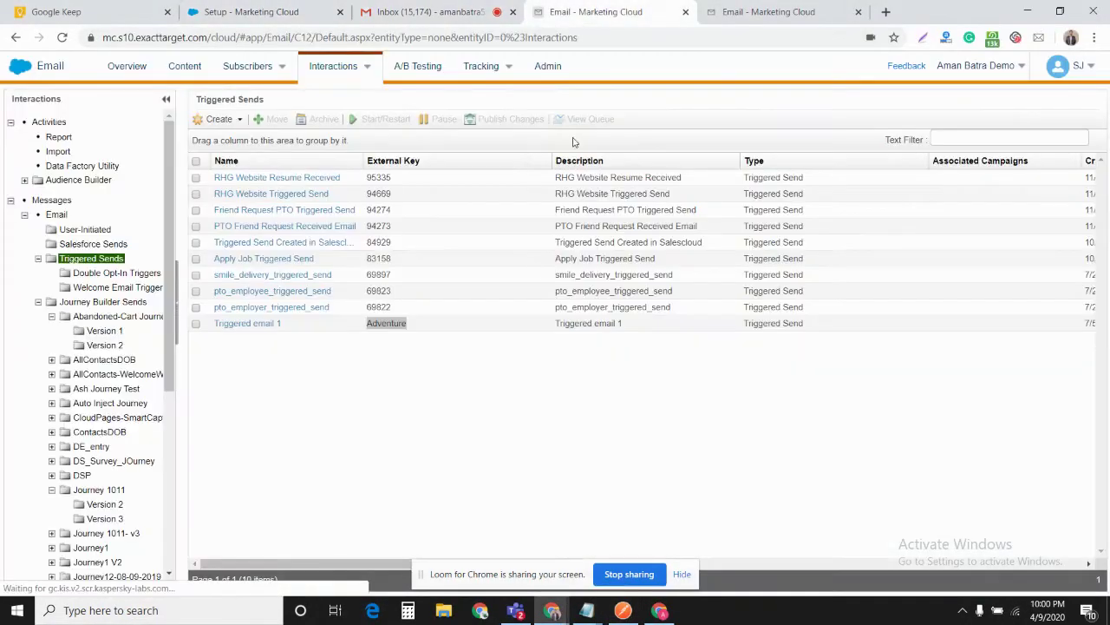
pyautogui.doubleClick(393, 326)
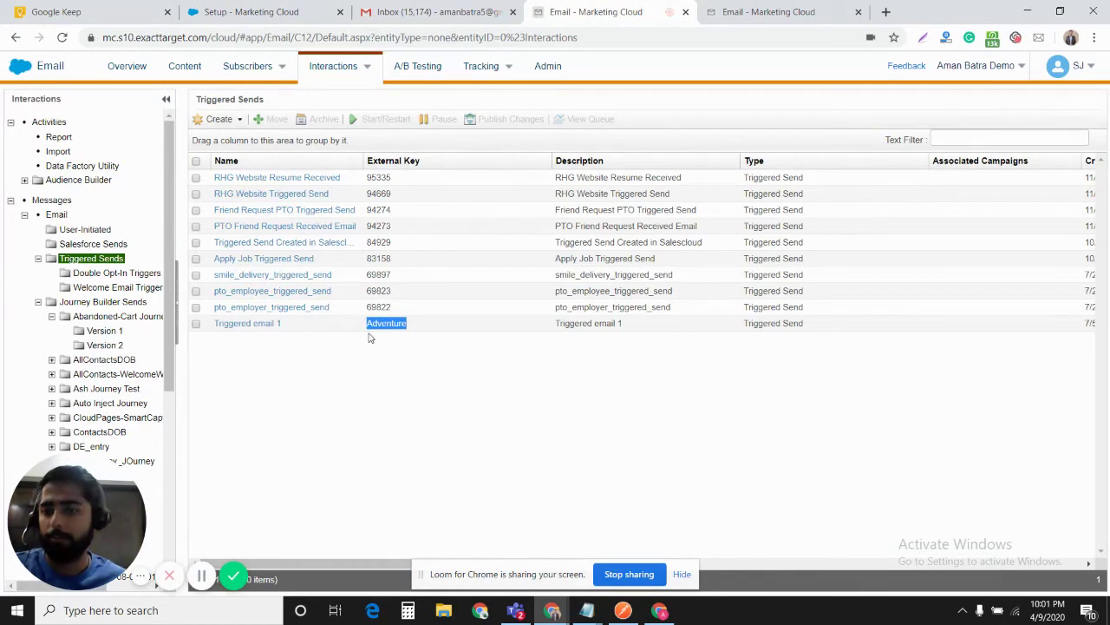
# Step: Reload Triggered Sends and check the Queued count of 1 for Triggered email 1
pyautogui.click(111, 274)
pyautogui.click(95, 258)
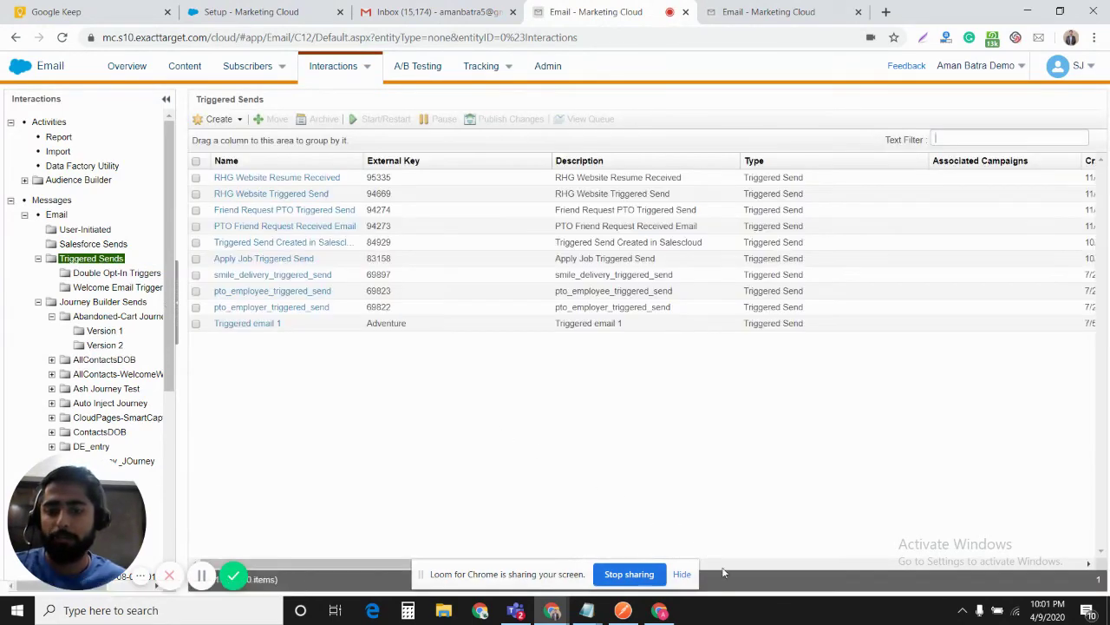
pyautogui.moveTo(353, 562); pyautogui.dragTo(669, 575)
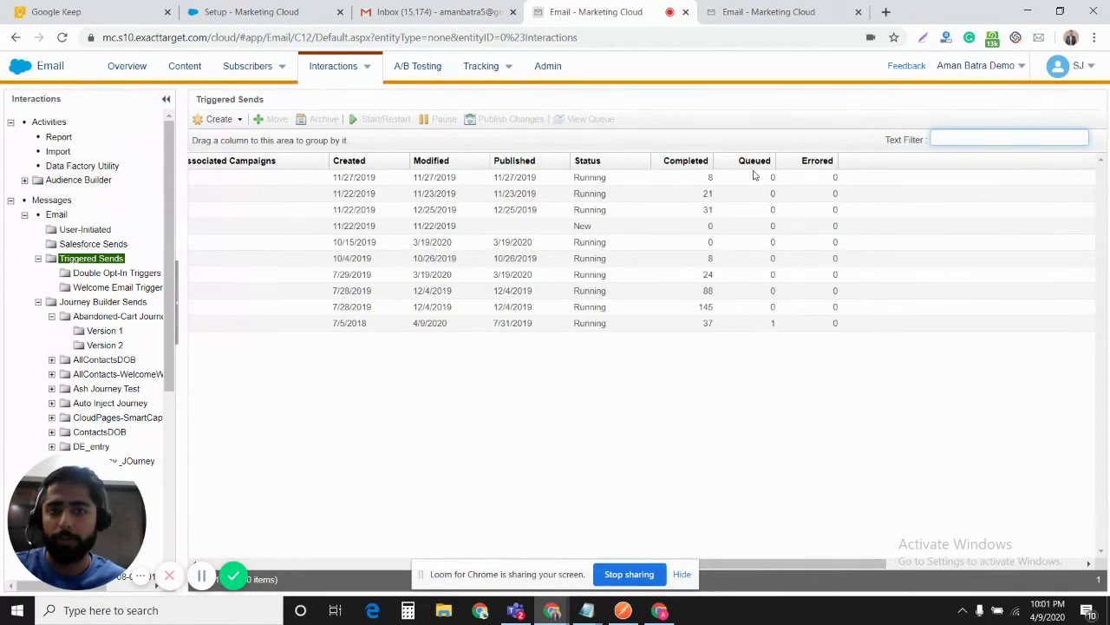
pyautogui.doubleClick(772, 323)
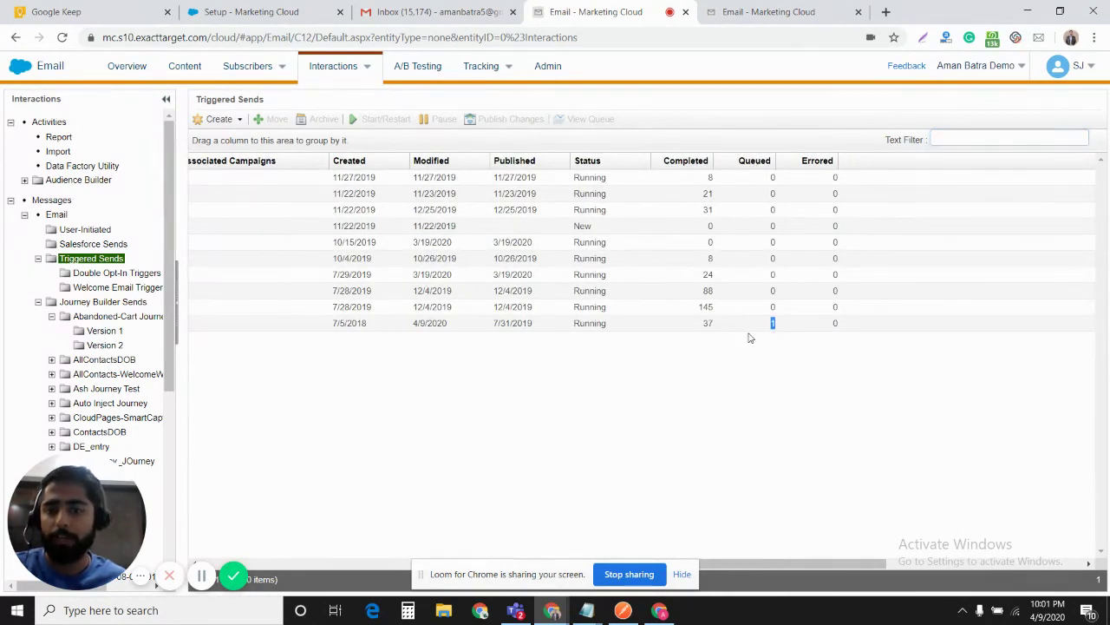
pyautogui.click(317, 564)
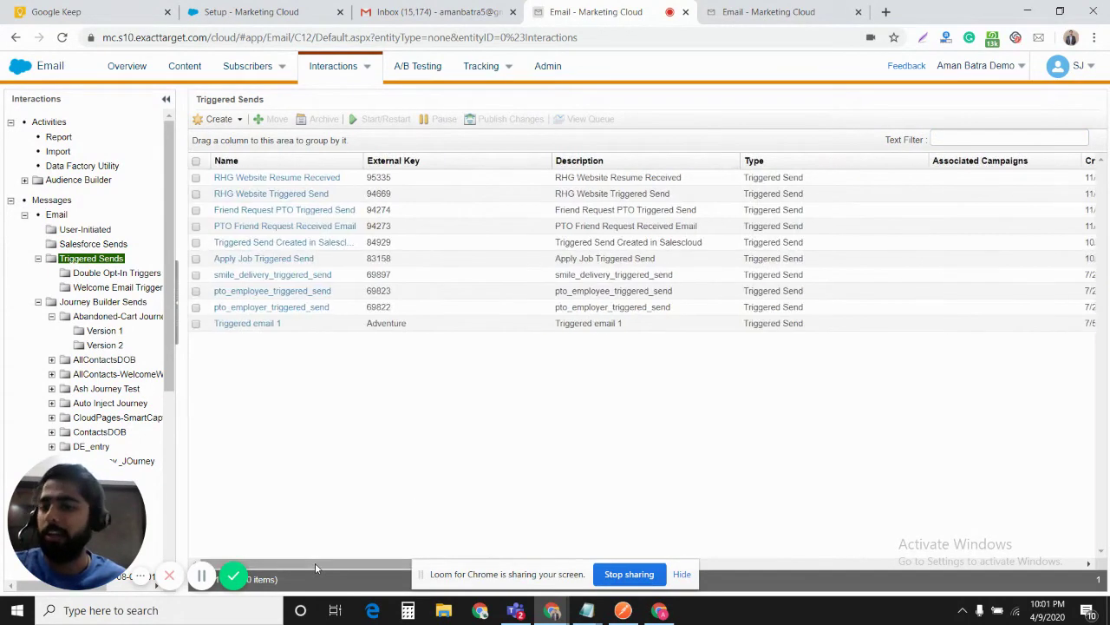